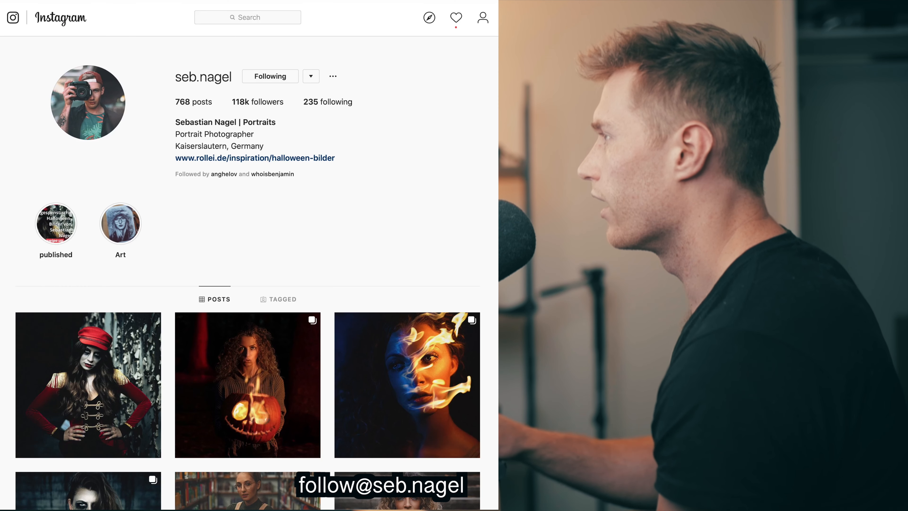
Examine the post of the woman in the white top in profile from the photographer's portrait feed, and close it
{"action": "scroll", "coordinate": [248, 268], "scroll_direction": "down", "scroll_amount": 10}
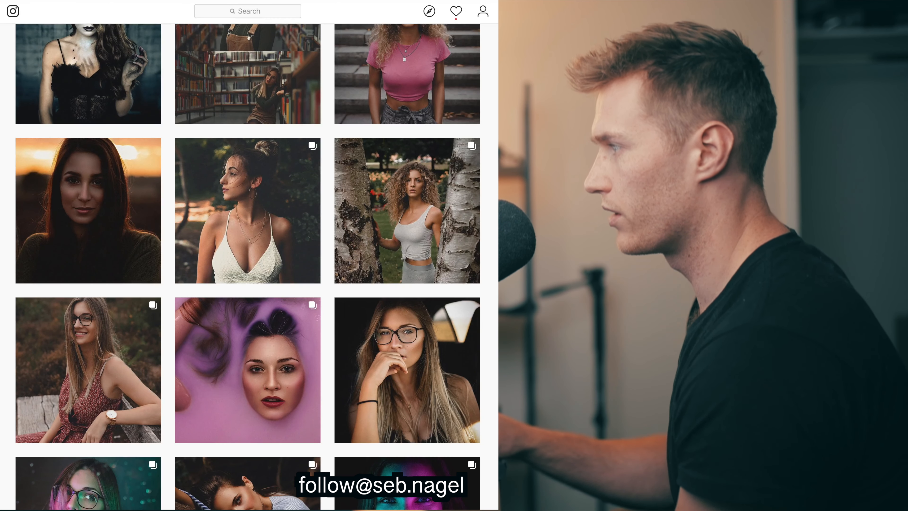
{"action": "left_click", "coordinate": [281, 184]}
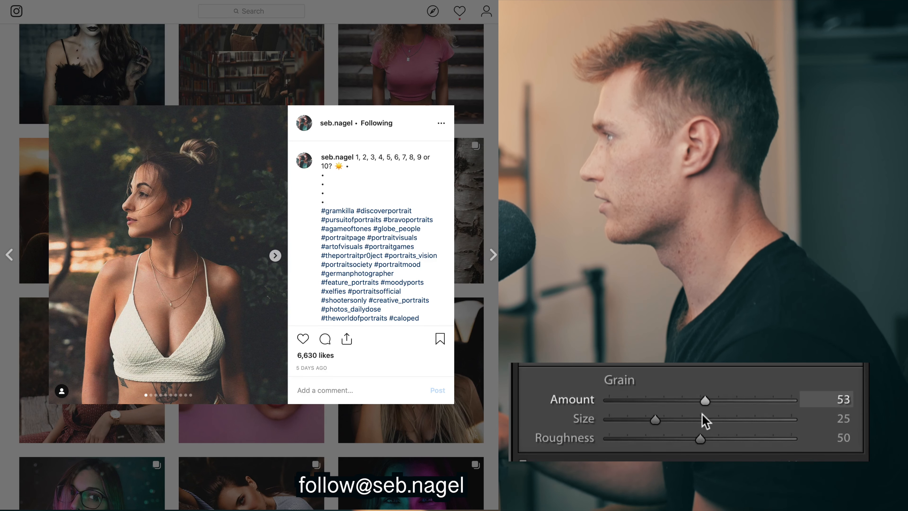
{"action": "left_click_drag", "start_coordinate": [672, 420], "coordinate": [683, 425]}
{"action": "key", "text": "Escape"}
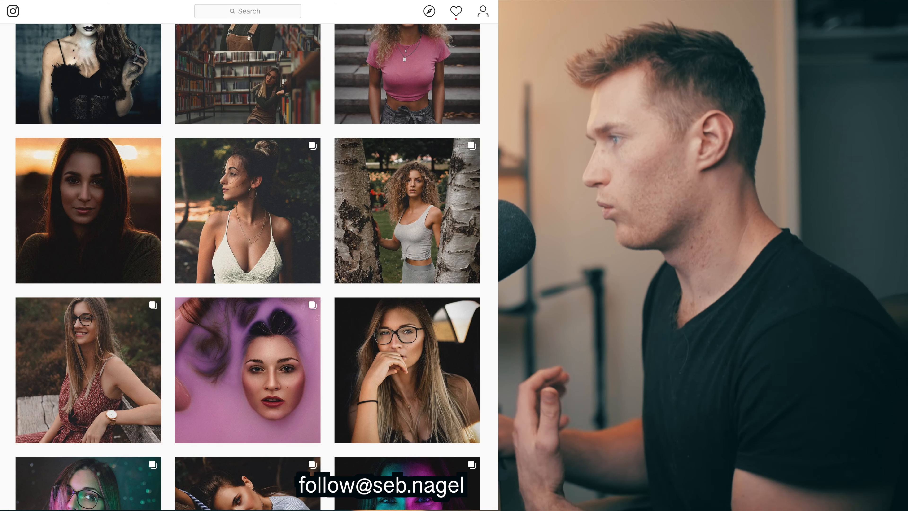
Look through the photographer's portrait grid and examine the post of the woman in the red off-shoulder sweater
{"action": "scroll", "coordinate": [247, 268], "scroll_direction": "down", "scroll_amount": 5}
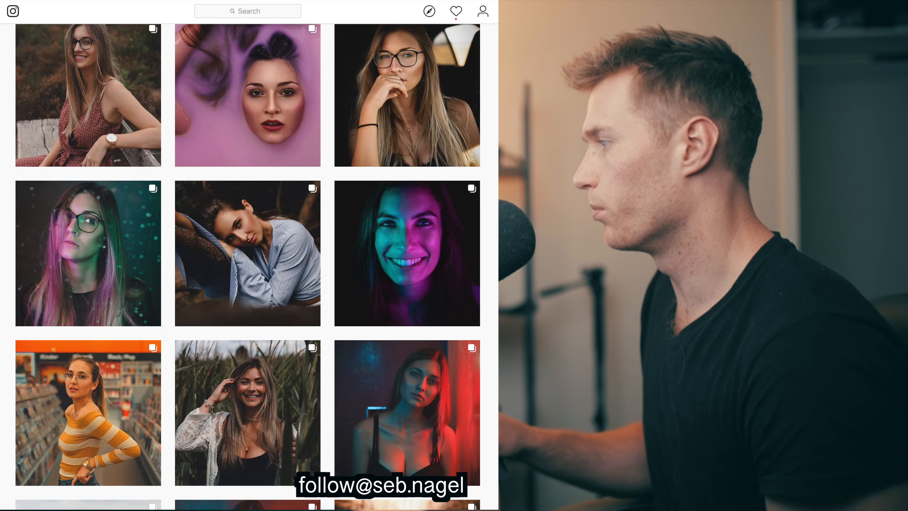
{"action": "scroll", "coordinate": [248, 268], "scroll_direction": "down", "scroll_amount": 5}
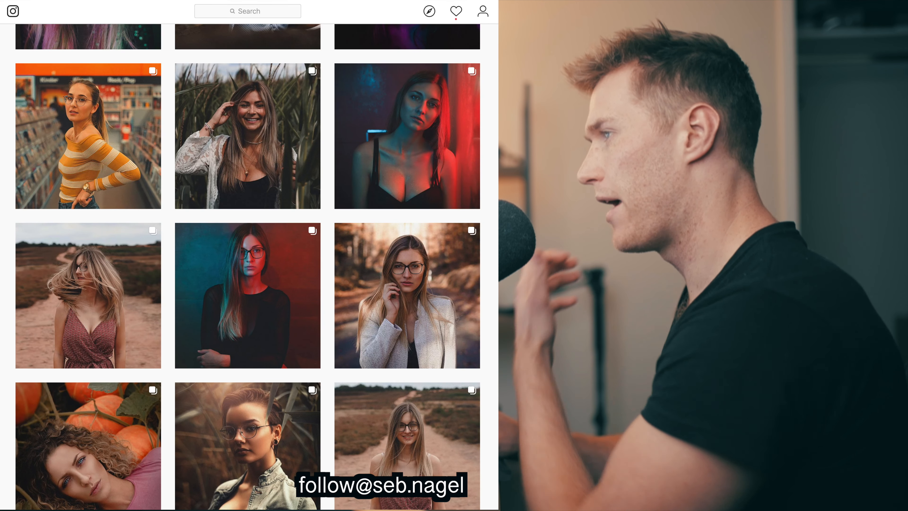
{"action": "scroll", "coordinate": [247, 267], "scroll_direction": "down", "scroll_amount": 3}
{"action": "scroll", "coordinate": [248, 267], "scroll_direction": "down", "scroll_amount": 4}
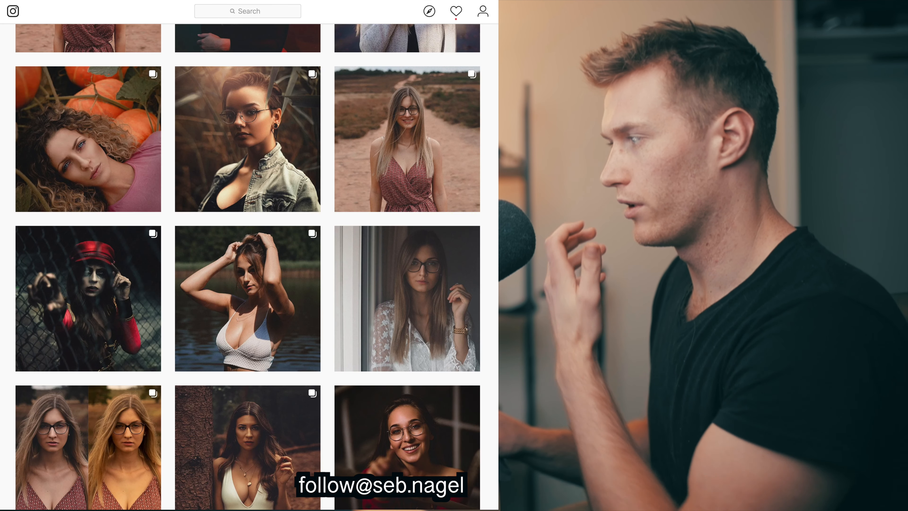
{"action": "scroll", "coordinate": [247, 268], "scroll_direction": "down", "scroll_amount": 10}
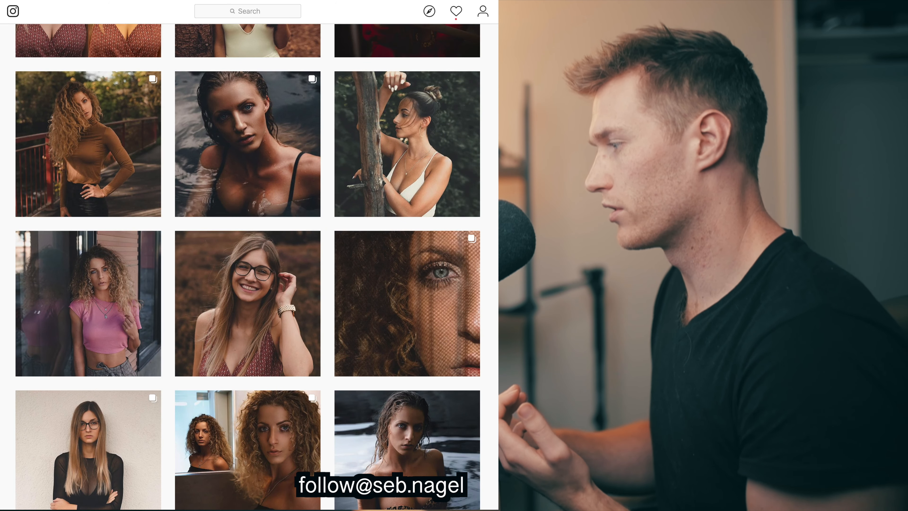
{"action": "scroll", "coordinate": [248, 268], "scroll_direction": "down", "scroll_amount": 20}
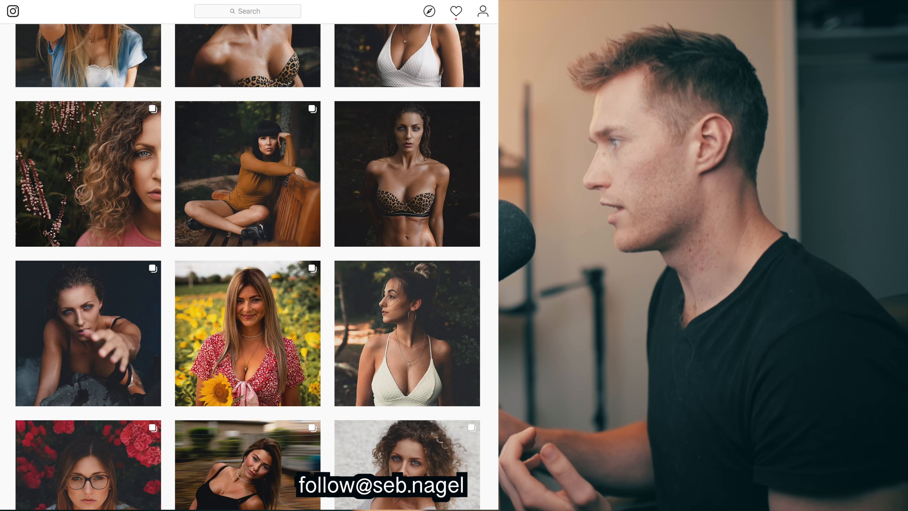
{"action": "scroll", "coordinate": [248, 268], "scroll_direction": "down", "scroll_amount": 10}
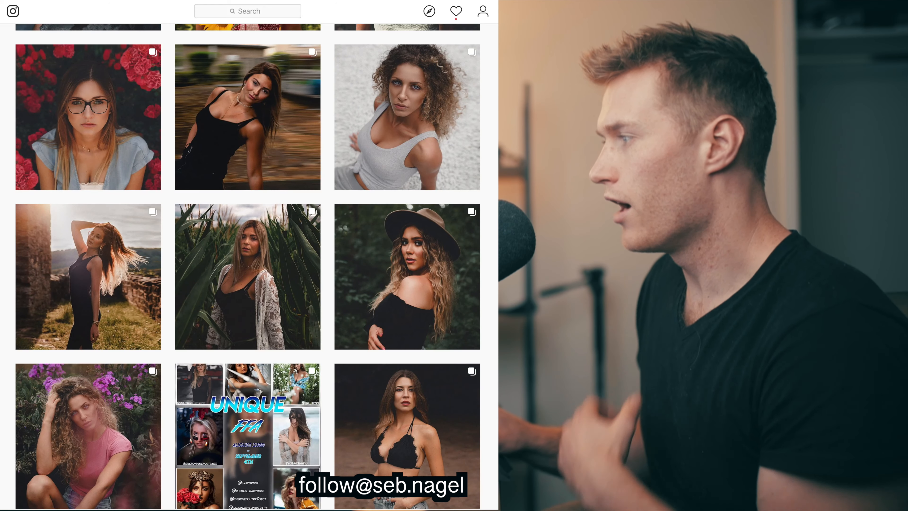
{"action": "scroll", "coordinate": [247, 268], "scroll_direction": "up", "scroll_amount": 1}
{"action": "scroll", "coordinate": [247, 267], "scroll_direction": "down", "scroll_amount": 10}
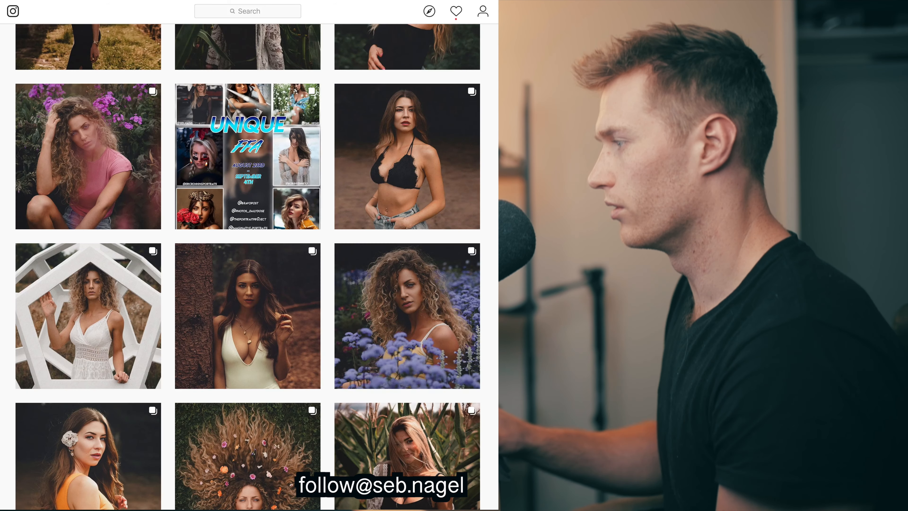
{"action": "scroll", "coordinate": [289, 183], "scroll_direction": "down", "scroll_amount": 10}
{"action": "scroll", "coordinate": [289, 183], "scroll_direction": "up", "scroll_amount": 4}
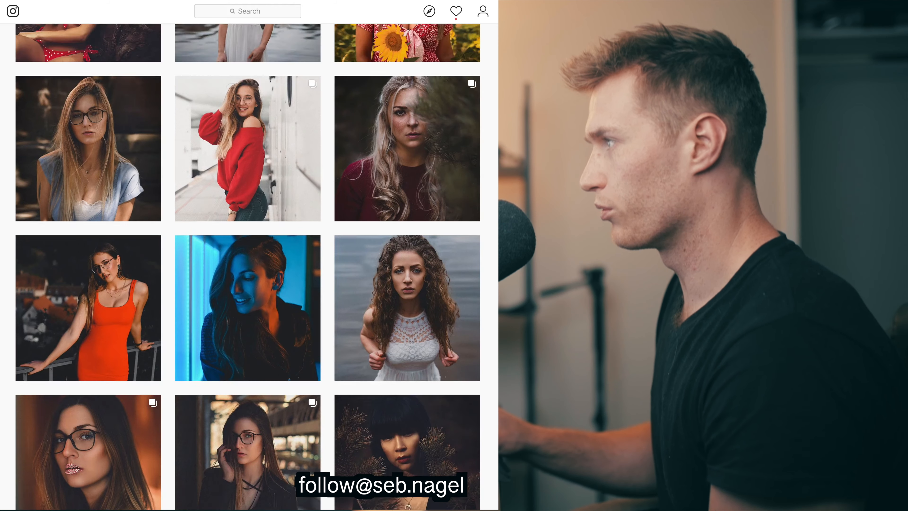
{"action": "left_click", "coordinate": [204, 258]}
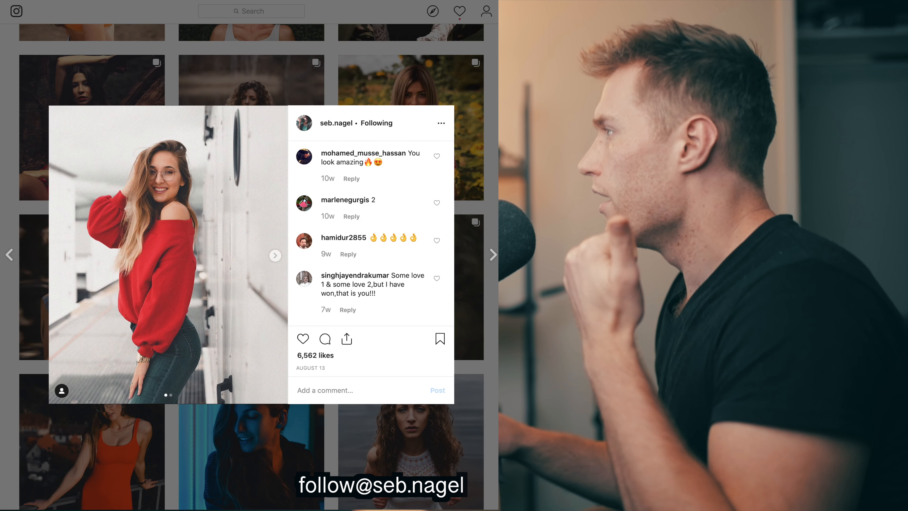
{"action": "key", "text": "Escape"}
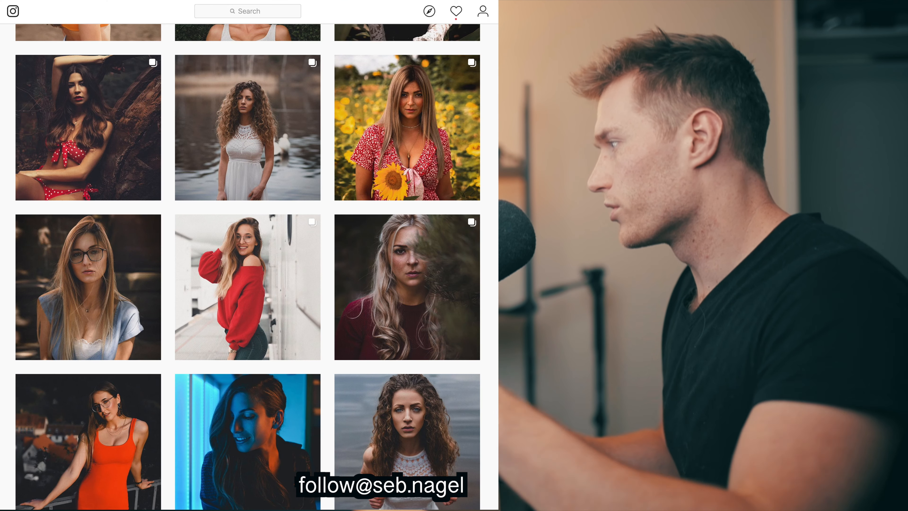
Go back to the start of the profile and review the feed's posts again for their overall editing style
{"action": "scroll", "coordinate": [248, 266], "scroll_direction": "up", "scroll_amount": 20}
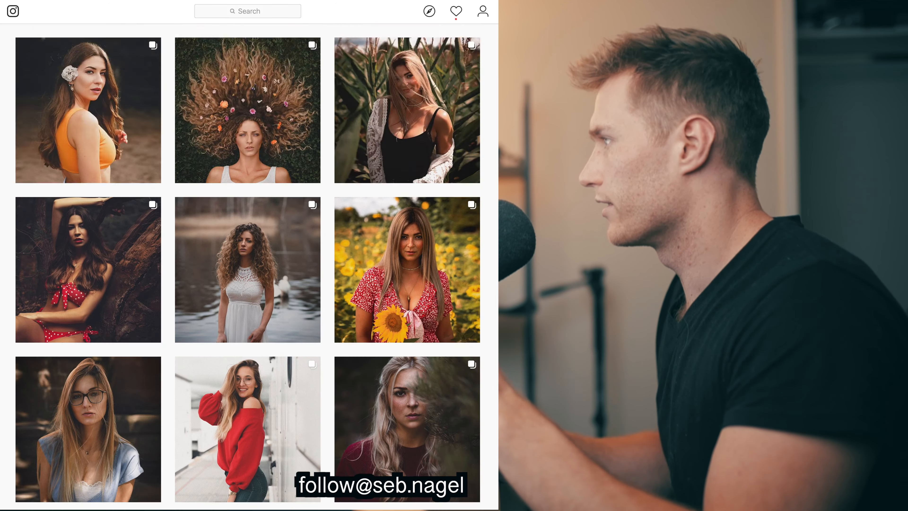
{"action": "scroll", "coordinate": [247, 267], "scroll_direction": "up", "scroll_amount": 10}
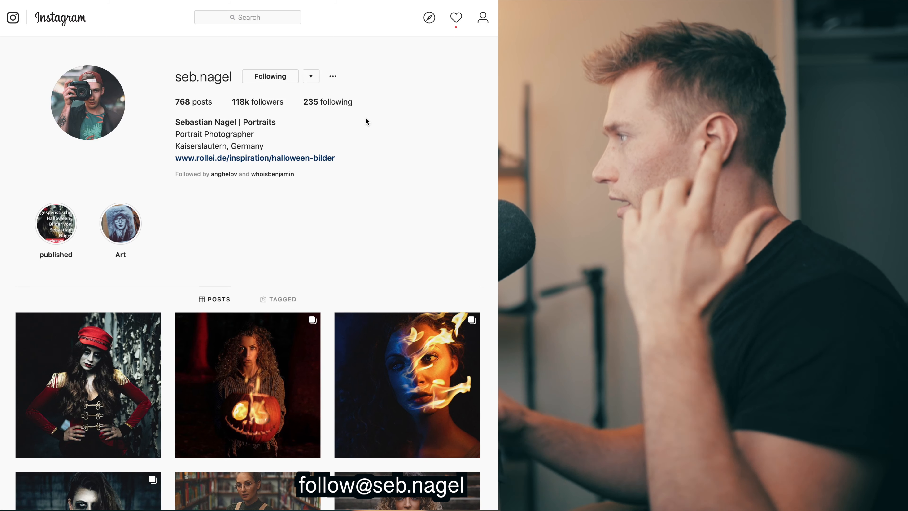
{"action": "scroll", "coordinate": [248, 266], "scroll_direction": "down", "scroll_amount": 20}
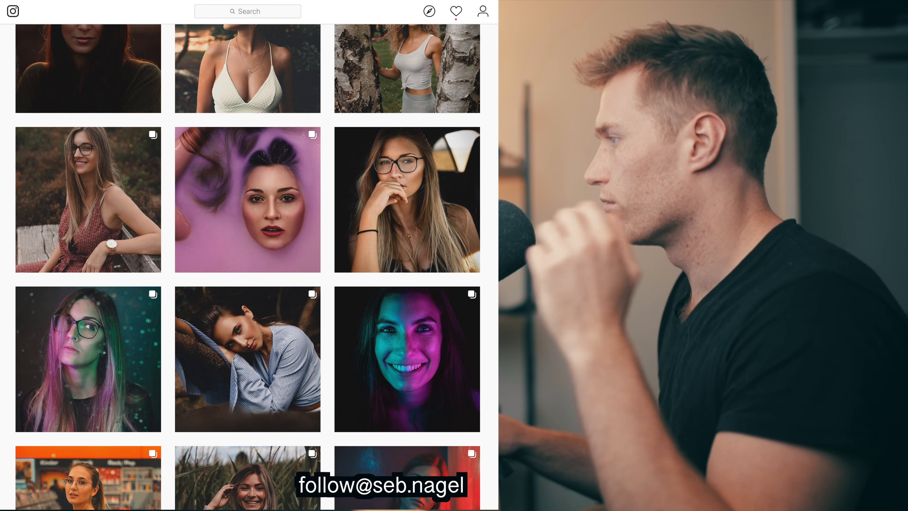
{"action": "scroll", "coordinate": [248, 266], "scroll_direction": "down", "scroll_amount": 10}
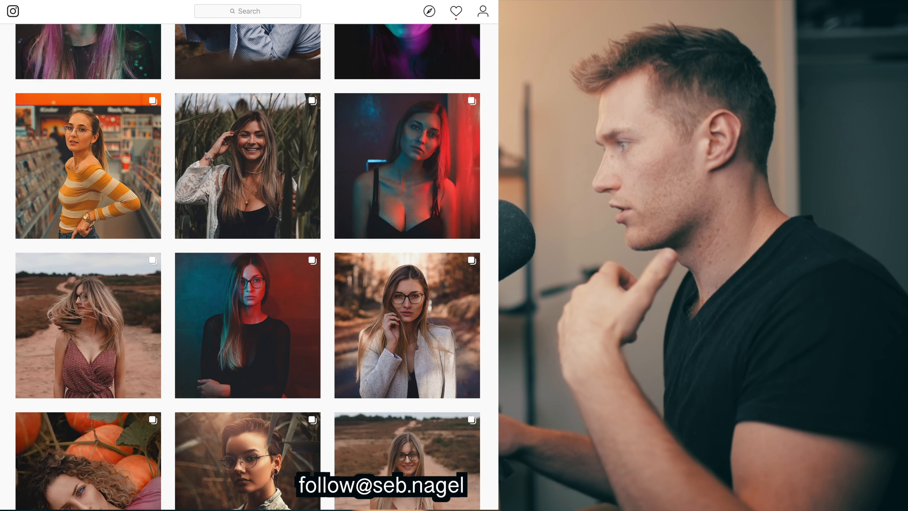
{"action": "scroll", "coordinate": [248, 266], "scroll_direction": "down", "scroll_amount": 3}
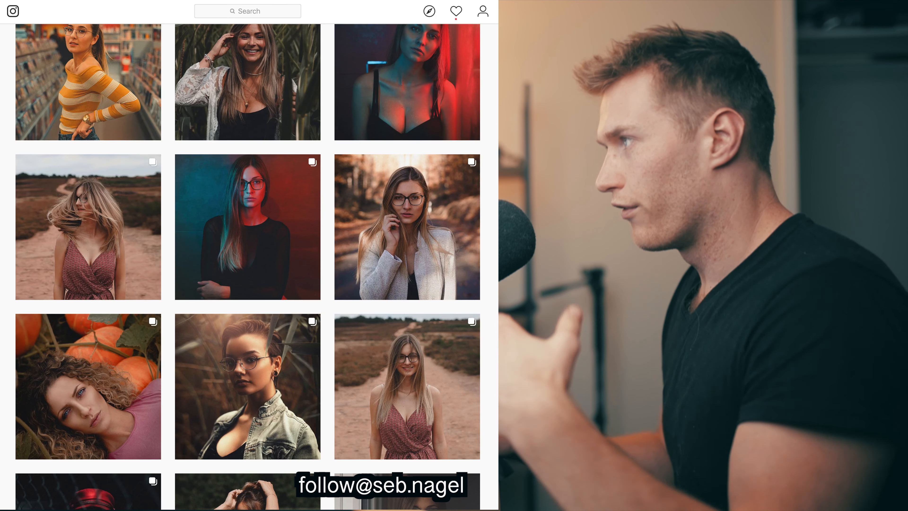
{"action": "scroll", "coordinate": [247, 267], "scroll_direction": "down", "scroll_amount": 6}
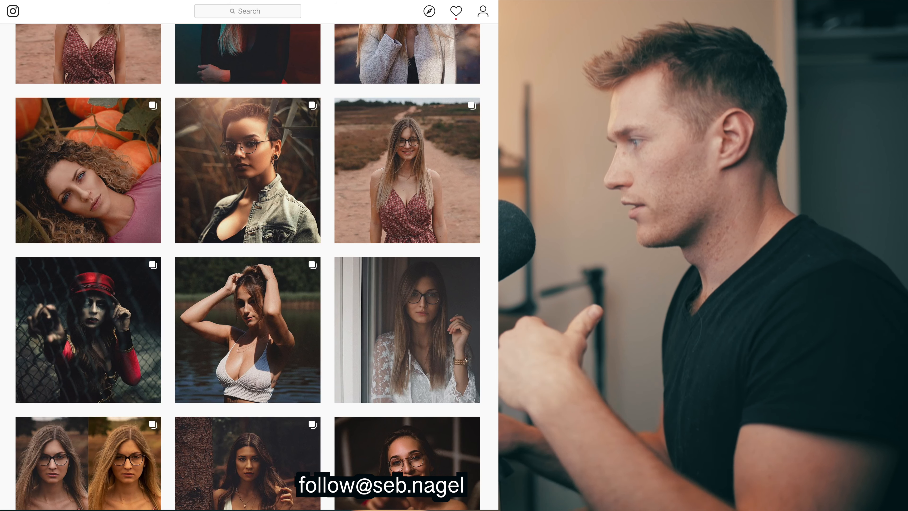
{"action": "scroll", "coordinate": [248, 267], "scroll_direction": "down", "scroll_amount": 9}
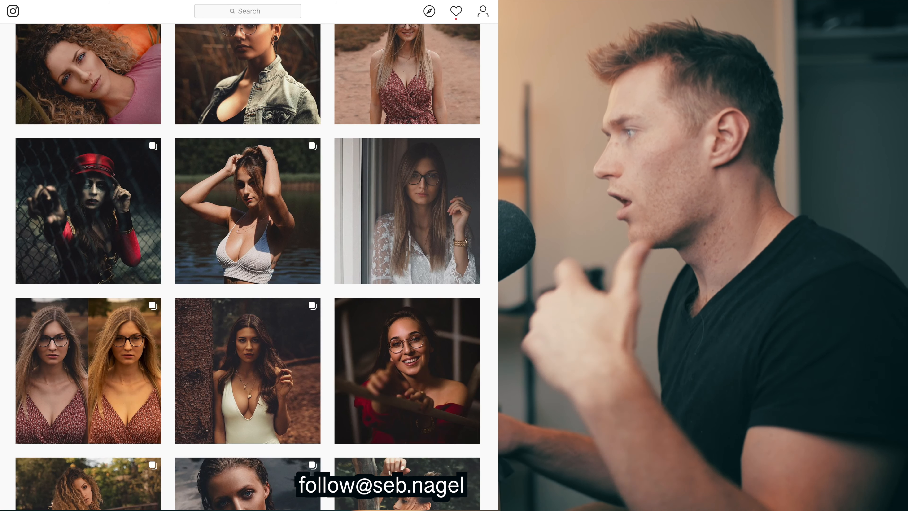
{"action": "scroll", "coordinate": [248, 266], "scroll_direction": "up", "scroll_amount": 1}
{"action": "scroll", "coordinate": [247, 267], "scroll_direction": "up", "scroll_amount": 3}
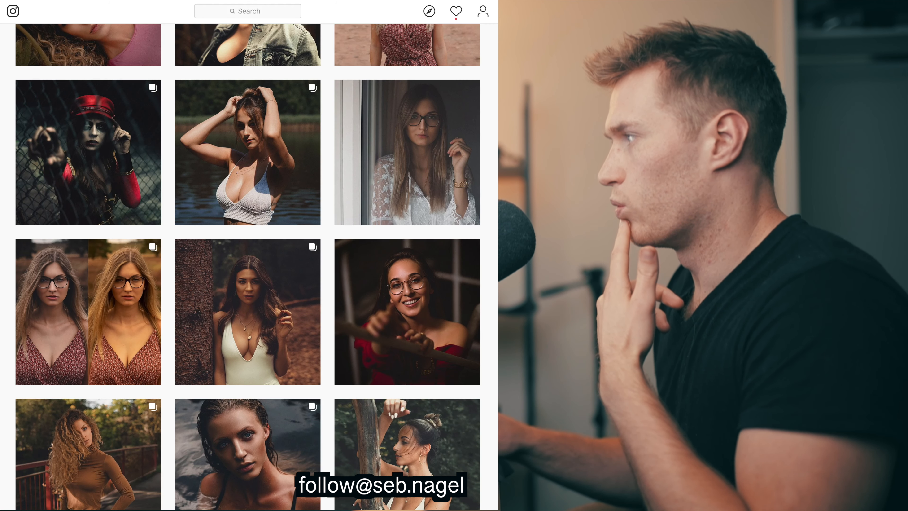
{"action": "left_click", "coordinate": [424, 105]}
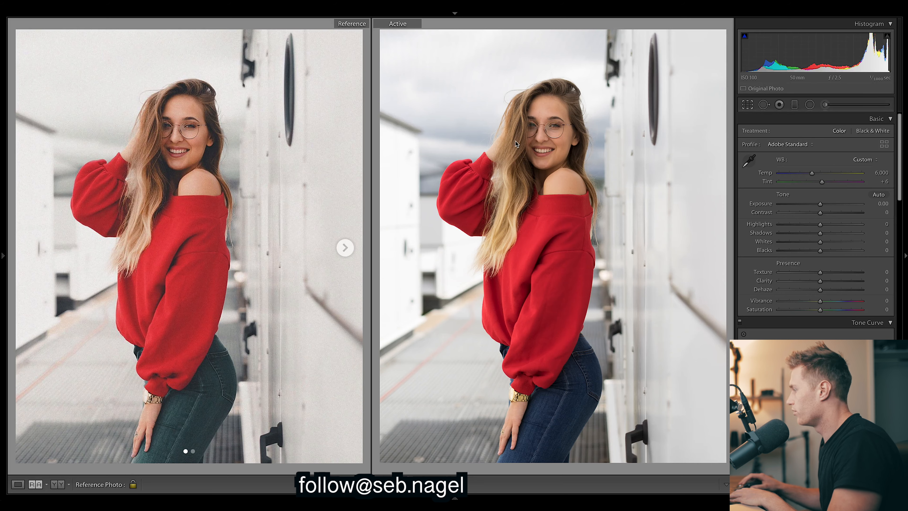
Switch to Lightroom, leave Reference View for the Crop tool and check the photo's 4 x 5 / 8 x 10 crop and straightening
{"action": "key", "text": "r"}
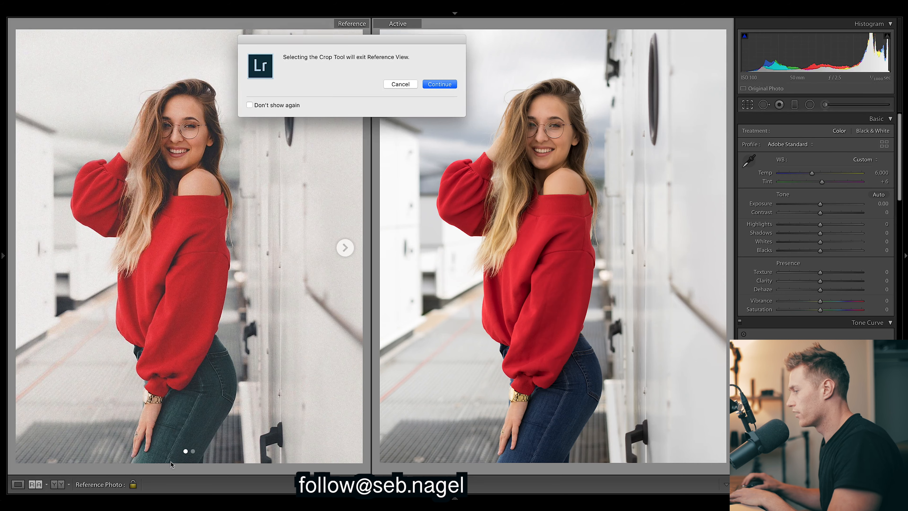
{"action": "left_click", "coordinate": [449, 88]}
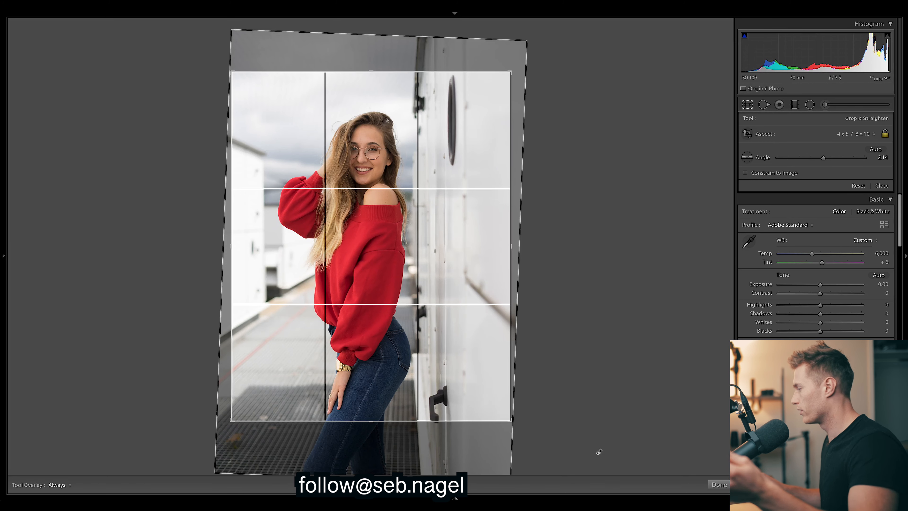
{"action": "left_click", "coordinate": [725, 485]}
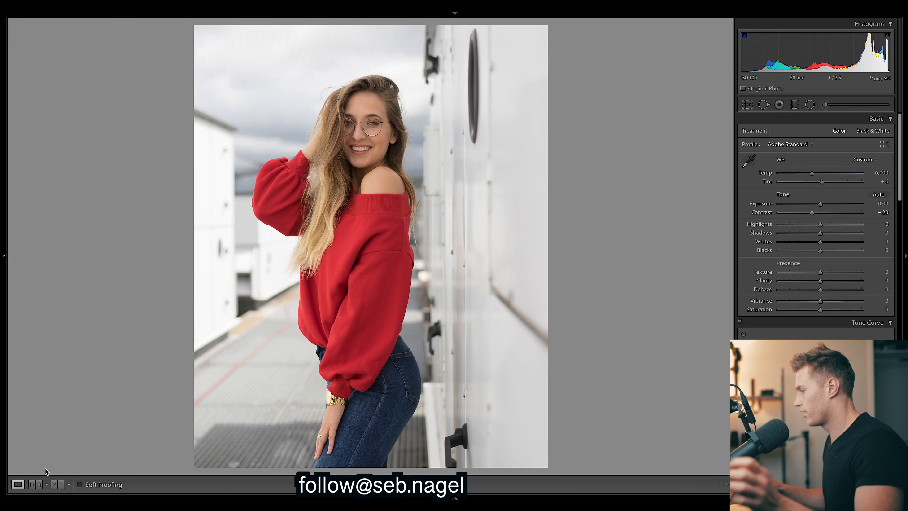
Restore Reference View and set Exposure to +0.10, Contrast to −20, Highlights to −29, Shadows to −24, Whites to −17 and Blacks to +12
{"action": "left_click", "coordinate": [37, 484]}
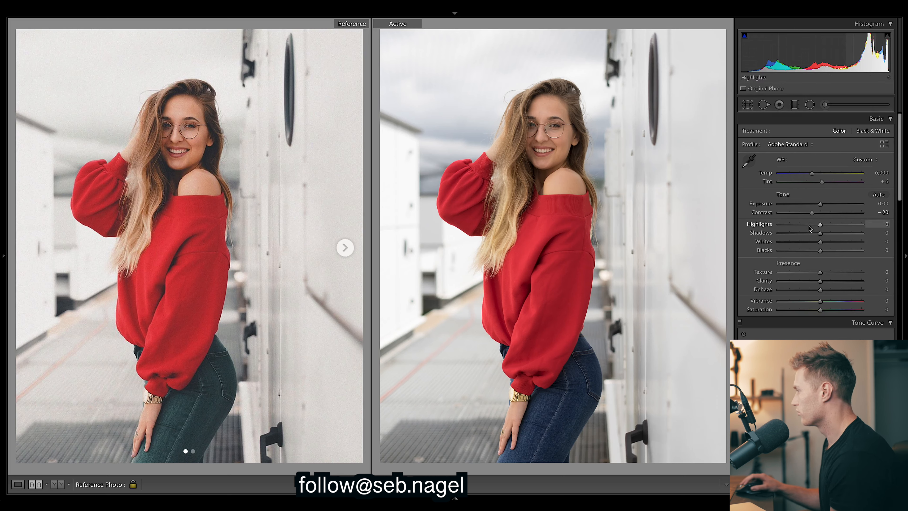
{"action": "mouse_move", "coordinate": [802, 227]}
{"action": "left_mouse_down"}
{"action": "mouse_move", "coordinate": [763, 229]}
{"action": "mouse_move", "coordinate": [830, 236]}
{"action": "mouse_move", "coordinate": [804, 229]}
{"action": "mouse_move", "coordinate": [812, 236]}
{"action": "left_mouse_up"}
{"action": "left_click_drag", "start_coordinate": [820, 204], "coordinate": [822, 205]}
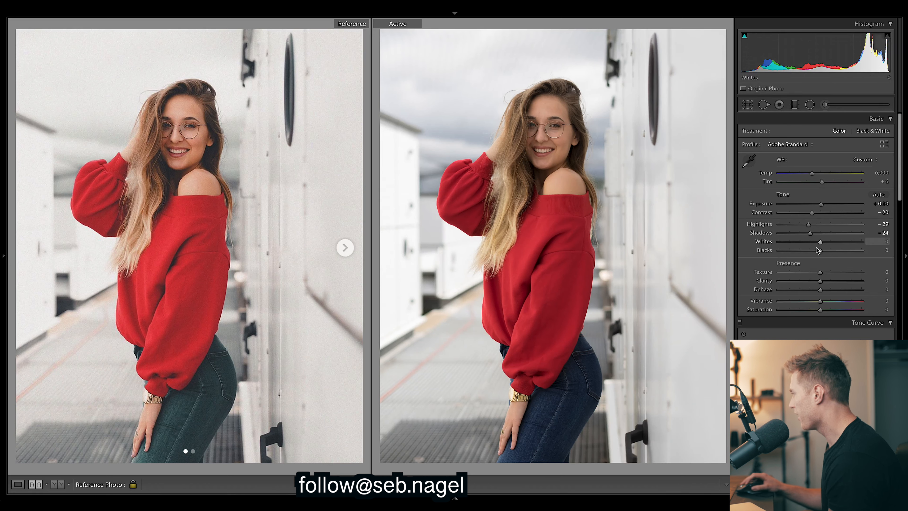
{"action": "left_click_drag", "start_coordinate": [816, 244], "coordinate": [825, 251]}
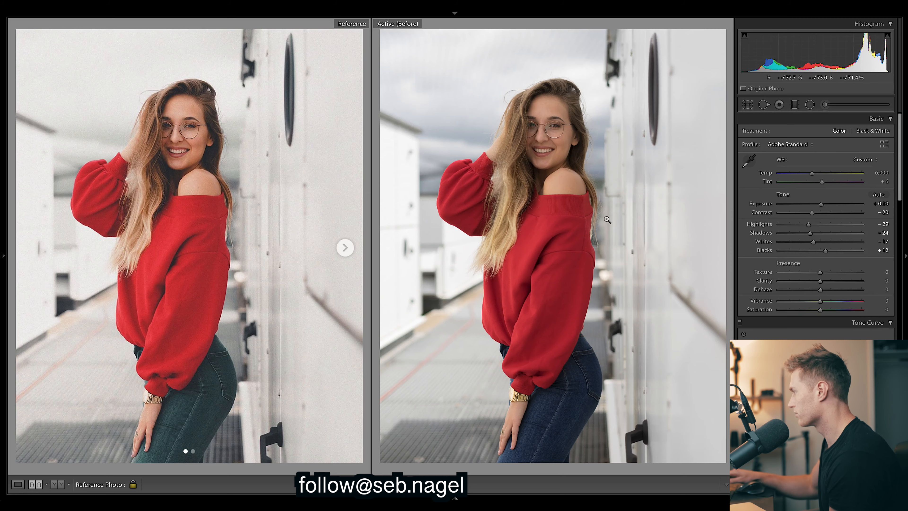
Compare the active photo before and after the basic tone adjustments several times
{"action": "key", "text": "backslash"}
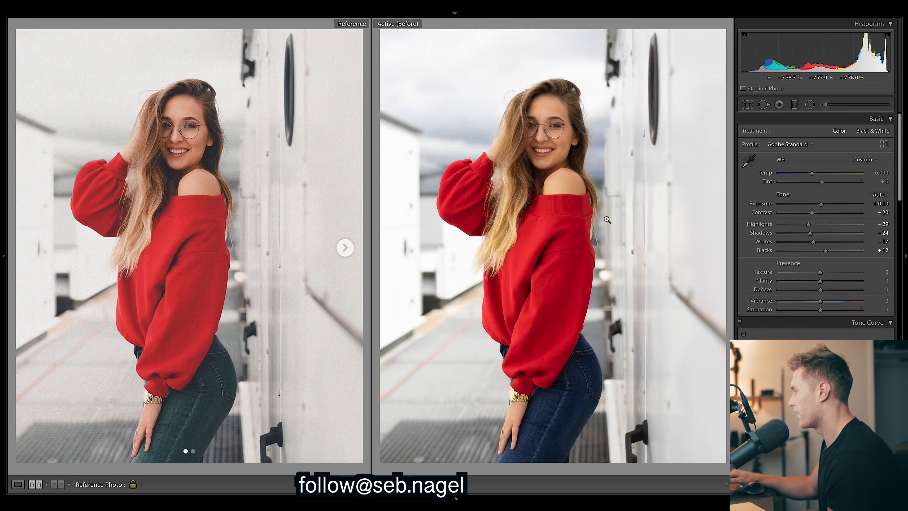
{"action": "key", "text": "backslash"}
{"action": "key", "text": "backslash"}
{"action": "key", "text": "backslash"}
{"action": "key", "text": "backslash"}
{"action": "key", "text": "backslash"}
{"action": "key", "text": "backslash"}
{"action": "key", "text": "backslash"}
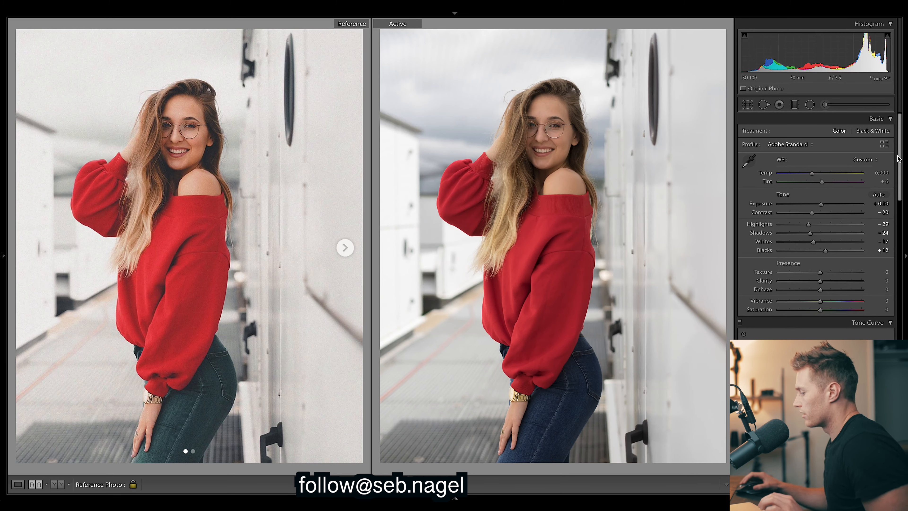
Shape the RGB tone curve with a lifted black point, anchored shadows and midtones, and a slightly lowered white point
{"action": "left_click_drag", "start_coordinate": [898, 145], "coordinate": [898, 192]}
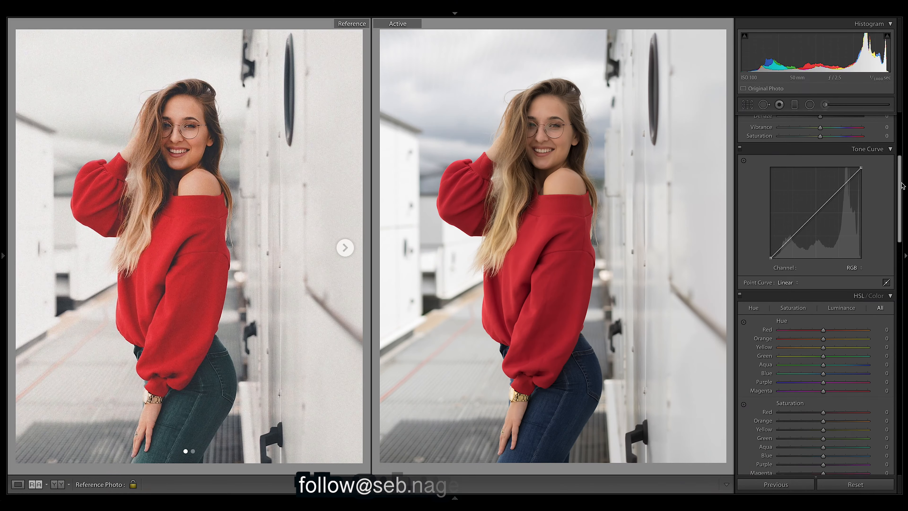
{"action": "left_click_drag", "start_coordinate": [770, 258], "coordinate": [831, 194]}
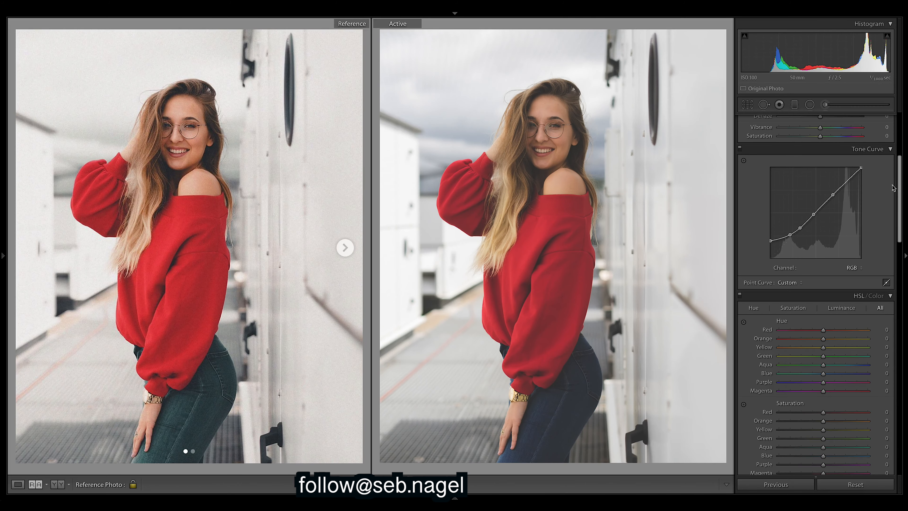
{"action": "left_click_drag", "start_coordinate": [861, 168], "coordinate": [861, 175]}
Bend the Red channel tone curve into an S-shape by lowering the shadows and raising the midtones
{"action": "left_click", "coordinate": [852, 268]}
{"action": "left_click", "coordinate": [852, 276]}
{"action": "left_click_drag", "start_coordinate": [788, 241], "coordinate": [781, 251]}
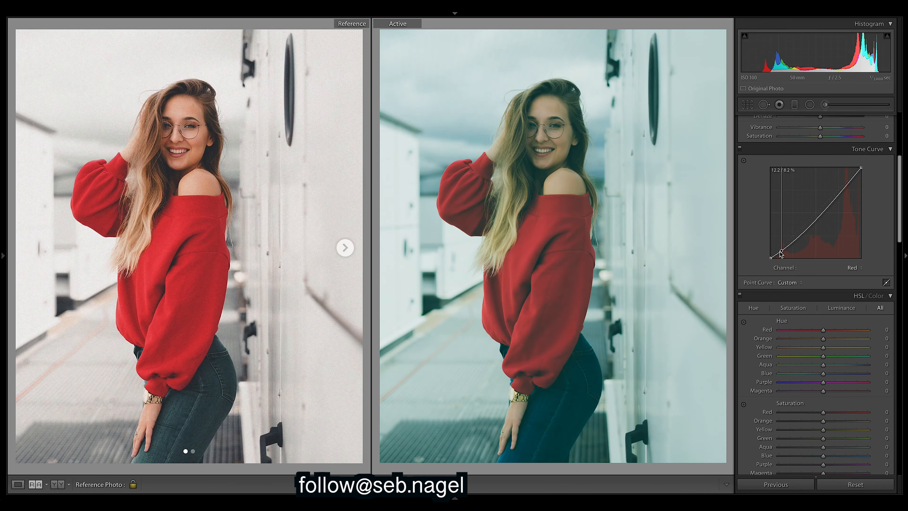
{"action": "left_click_drag", "start_coordinate": [814, 217], "coordinate": [811, 213]}
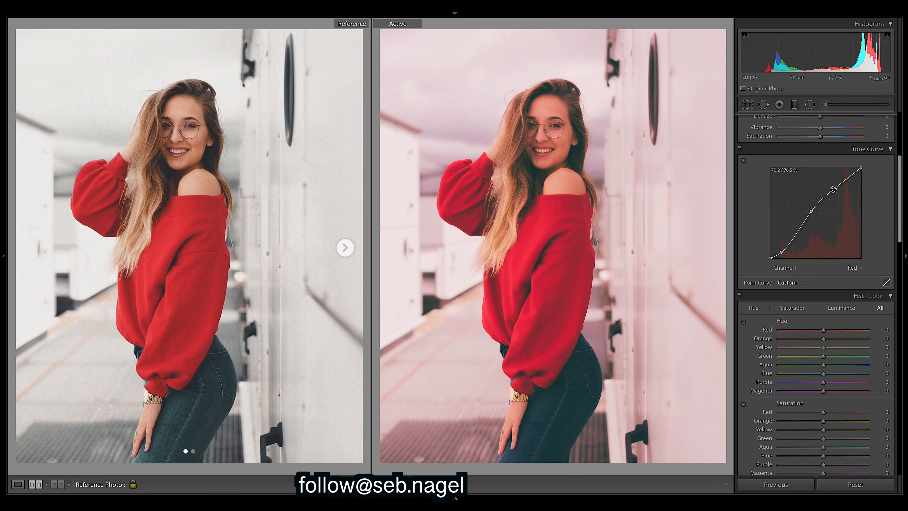
Bend the Green channel tone curve into an S-shape, lowering shadows to about 12/6%, lifting midtones and raising highlights to about 71/76%
{"action": "left_click", "coordinate": [853, 268]}
{"action": "left_click", "coordinate": [852, 275]}
{"action": "left_click_drag", "start_coordinate": [784, 245], "coordinate": [781, 252]}
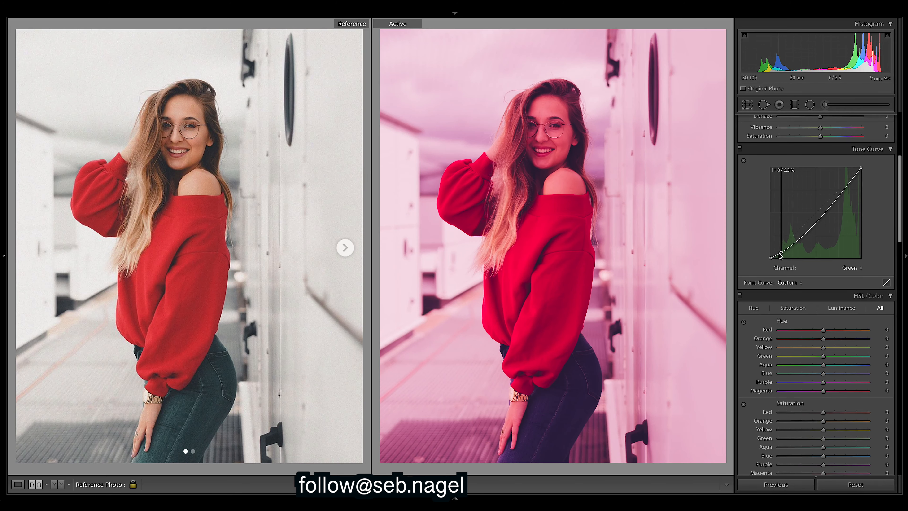
{"action": "left_click_drag", "start_coordinate": [814, 221], "coordinate": [835, 190]}
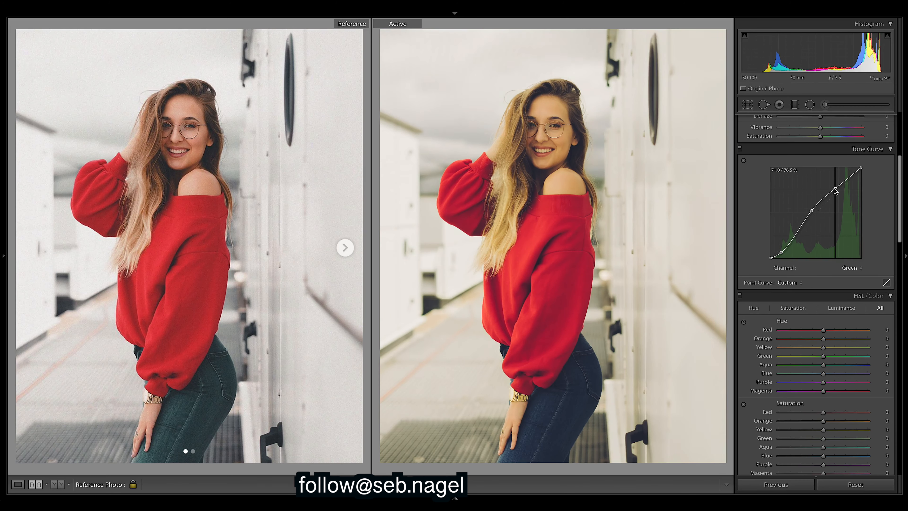
Bend the Blue channel tone curve into a matching S-shape with highlights at about 71/76%, and return to the RGB curve
{"action": "left_click", "coordinate": [853, 267]}
{"action": "left_click", "coordinate": [852, 276]}
{"action": "left_click_drag", "start_coordinate": [781, 248], "coordinate": [779, 253]}
{"action": "left_click_drag", "start_coordinate": [811, 223], "coordinate": [835, 190]}
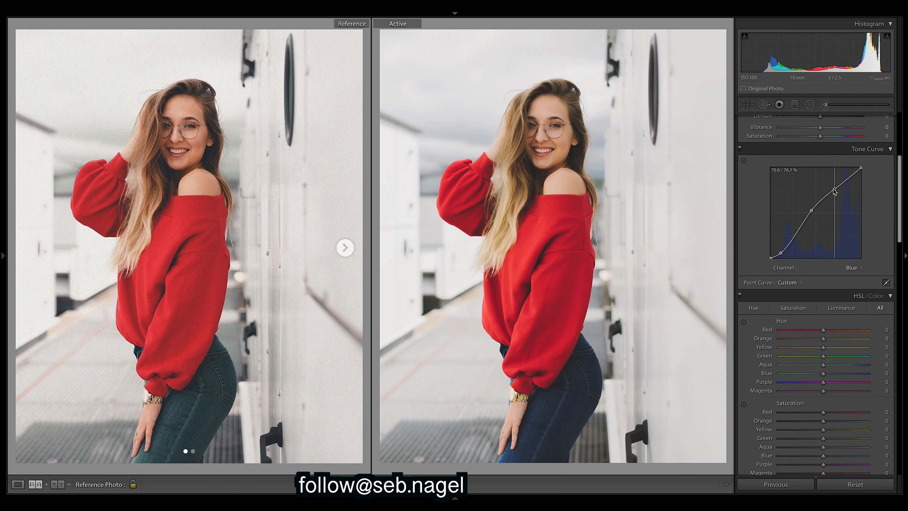
{"action": "left_click", "coordinate": [852, 268]}
{"action": "left_click", "coordinate": [854, 246]}
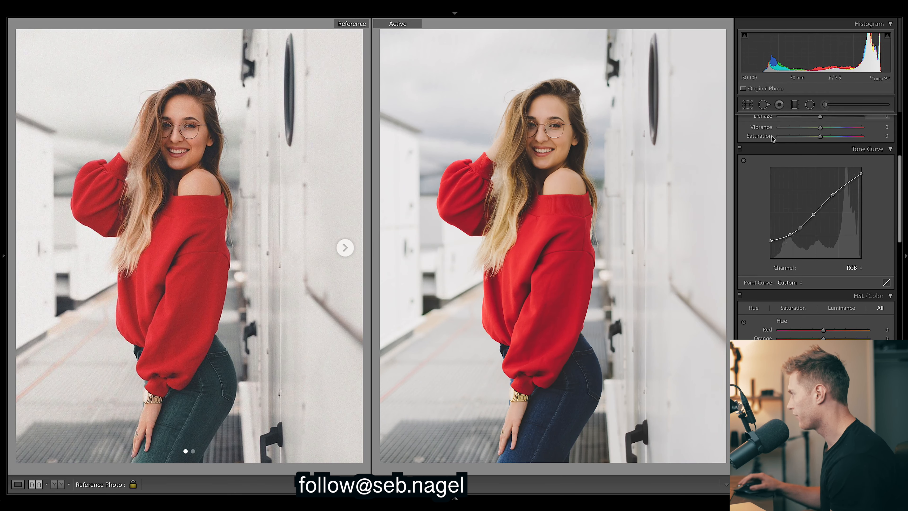
Compare the active photo with and without the tone curve adjustments several times
{"action": "left_click", "coordinate": [739, 150]}
{"action": "left_click", "coordinate": [740, 149]}
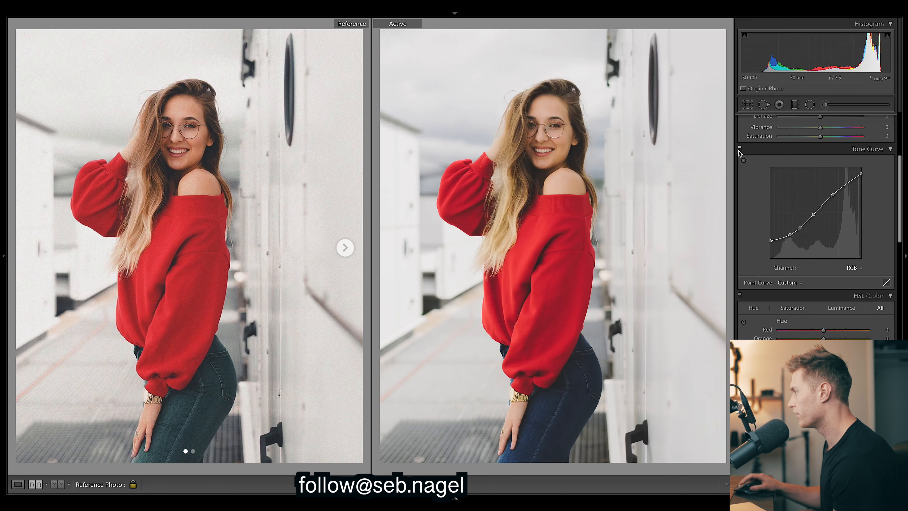
{"action": "left_click", "coordinate": [740, 150]}
{"action": "left_click", "coordinate": [739, 150]}
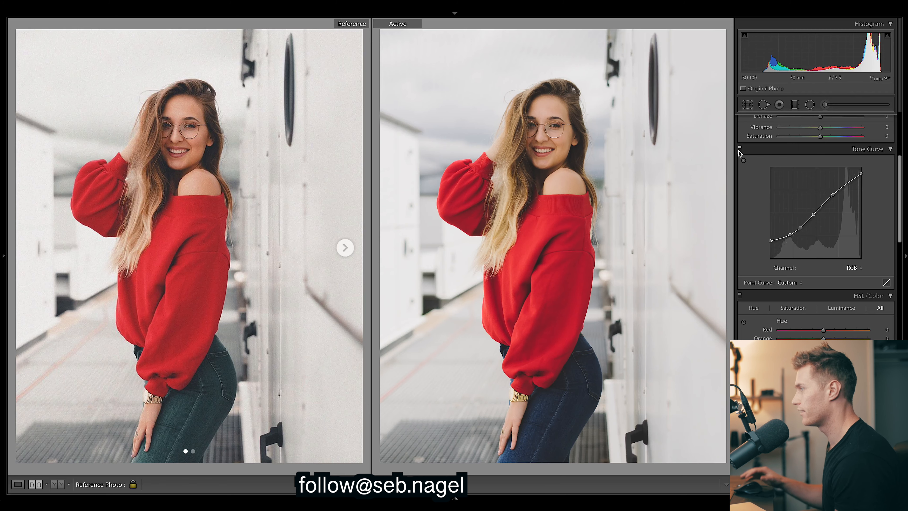
{"action": "left_click", "coordinate": [739, 150]}
{"action": "left_click", "coordinate": [740, 149]}
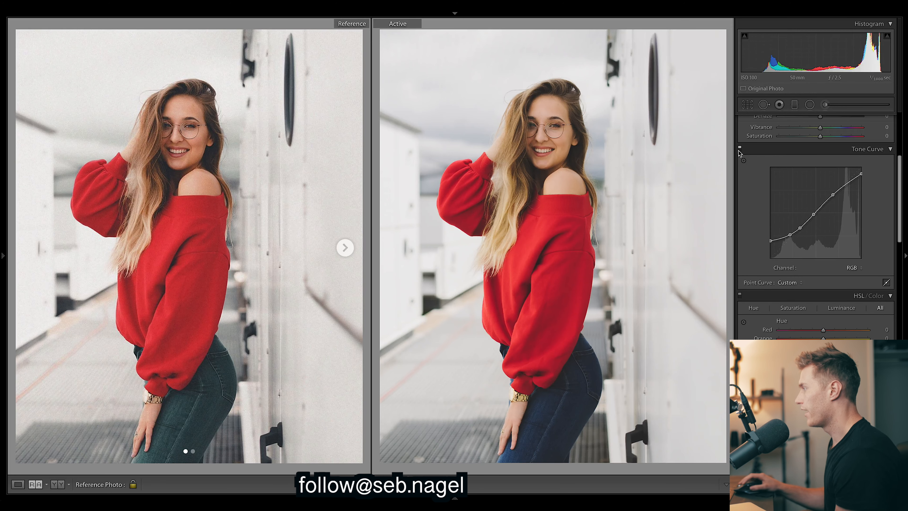
{"action": "left_click", "coordinate": [739, 149]}
{"action": "left_click", "coordinate": [740, 150]}
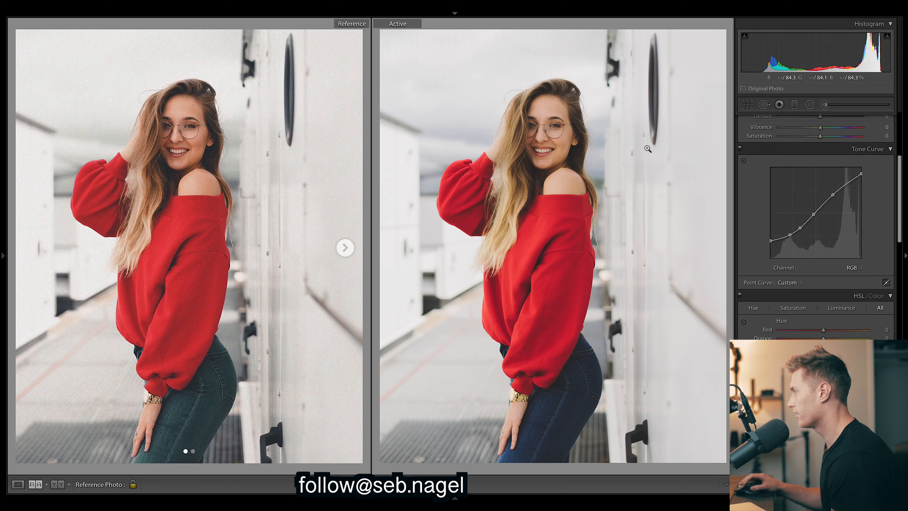
{"action": "left_click", "coordinate": [740, 148]}
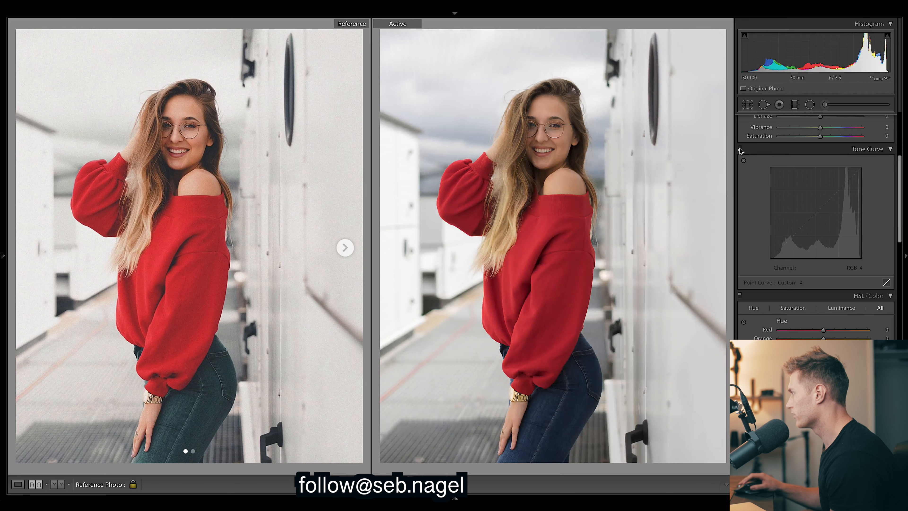
{"action": "left_click", "coordinate": [740, 148]}
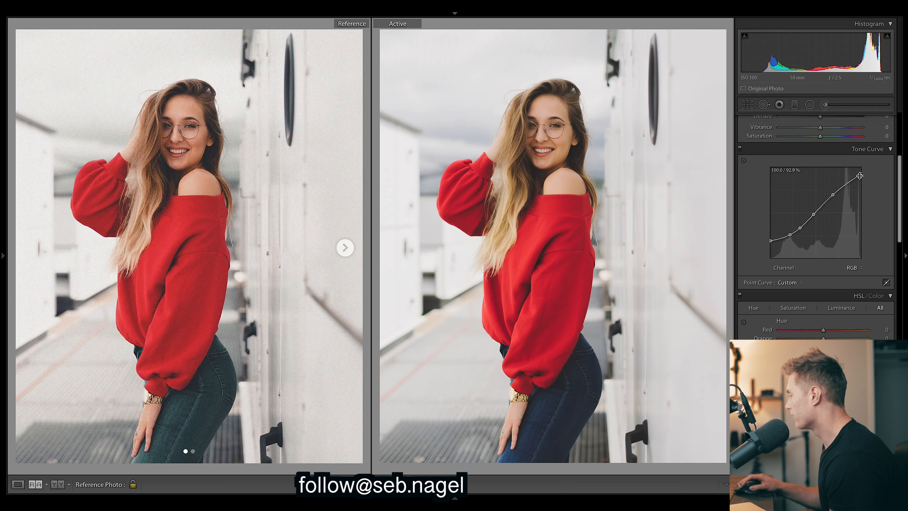
Try raising the RGB curve's white point to 100%, dropping it well below, and lifting the highlights point, undoing each change
{"action": "left_click_drag", "start_coordinate": [859, 176], "coordinate": [883, 151]}
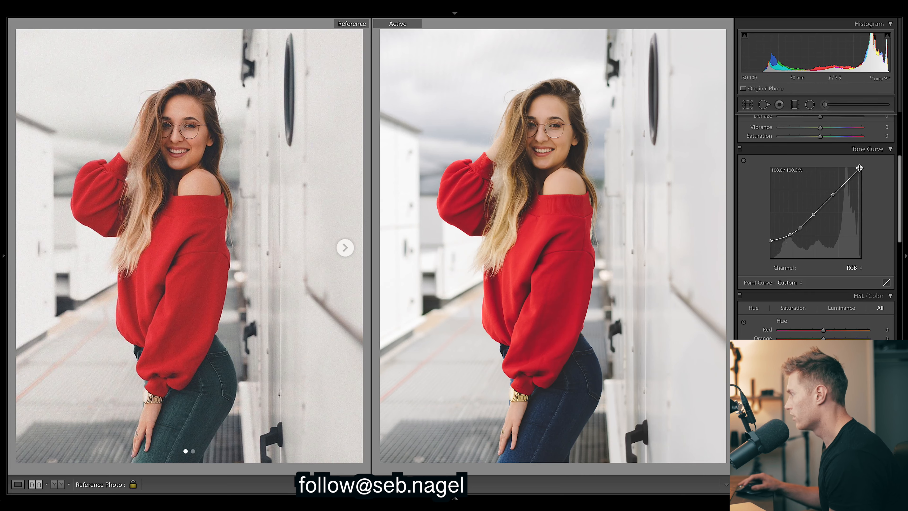
{"action": "left_click_drag", "start_coordinate": [860, 169], "coordinate": [869, 190]}
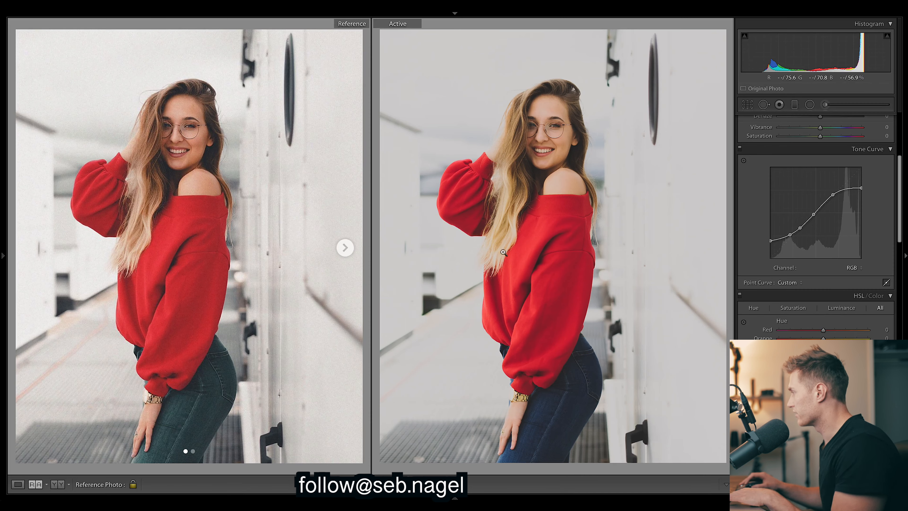
{"action": "key", "text": "ctrl+z"}
{"action": "key", "text": "ctrl+z"}
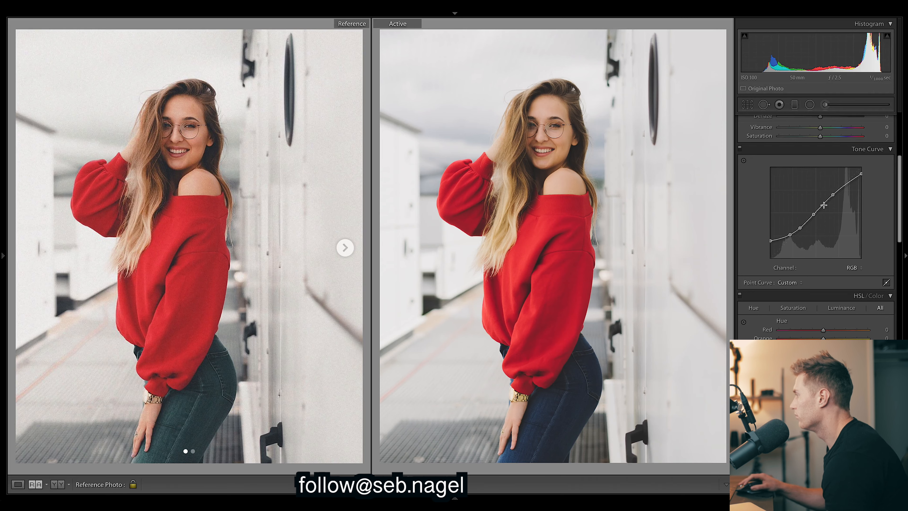
{"action": "left_click_drag", "start_coordinate": [832, 199], "coordinate": [829, 189]}
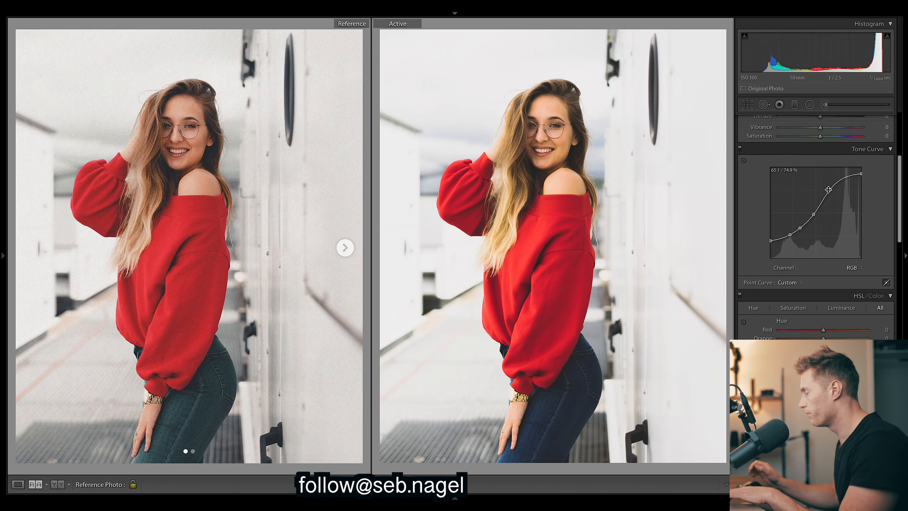
{"action": "key", "text": "ctrl+z"}
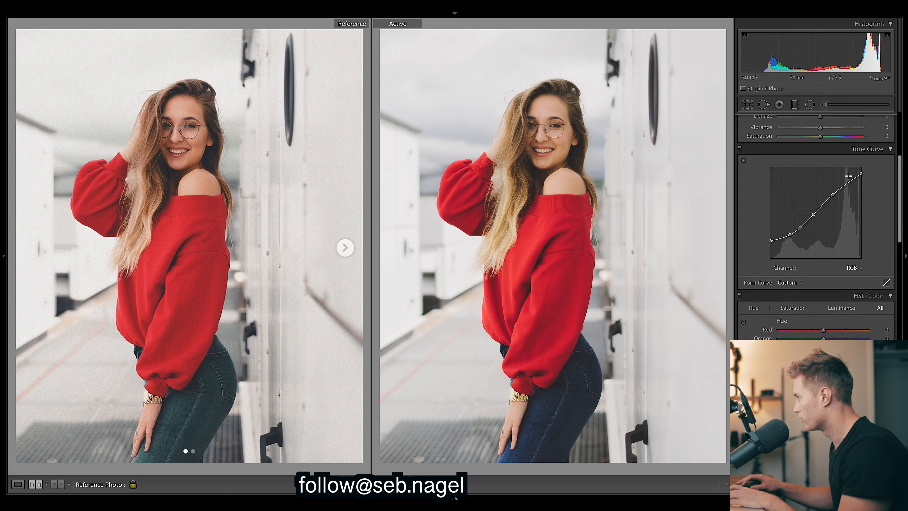
Try dropping the RGB curve's black point to the base and lowering its shadows point, undoing each change
{"action": "left_click_drag", "start_coordinate": [769, 242], "coordinate": [770, 256]}
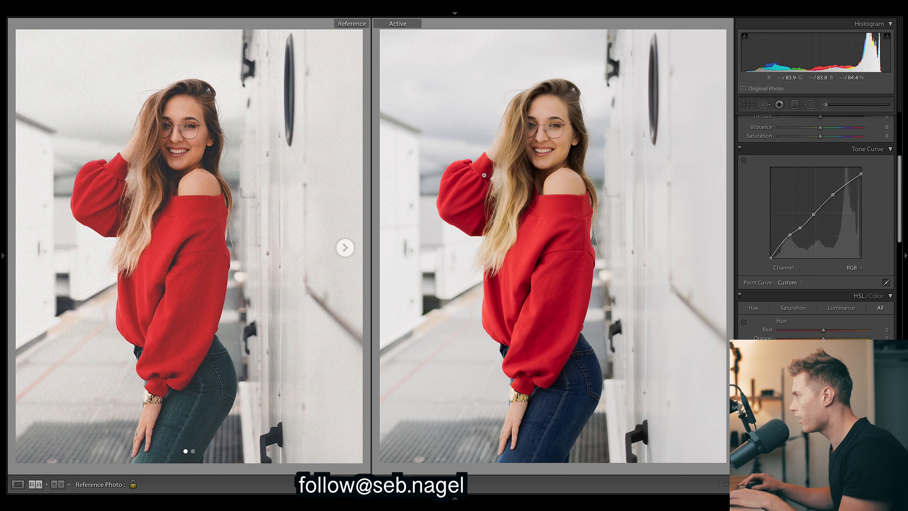
{"action": "key", "text": "ctrl+z"}
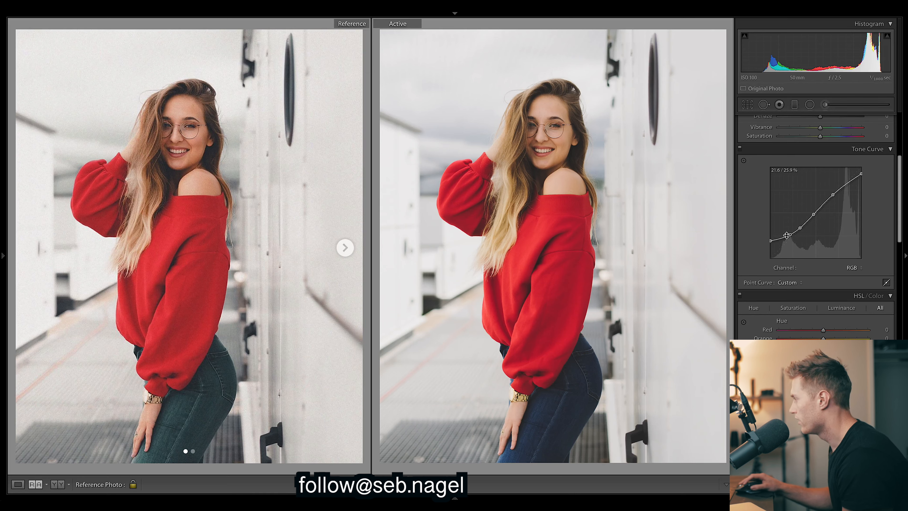
{"action": "mouse_move", "coordinate": [789, 239]}
{"action": "left_mouse_down"}
{"action": "mouse_move", "coordinate": [773, 246]}
{"action": "mouse_move", "coordinate": [788, 233]}
{"action": "mouse_move", "coordinate": [791, 242]}
{"action": "left_mouse_up"}
{"action": "key", "text": "ctrl+z"}
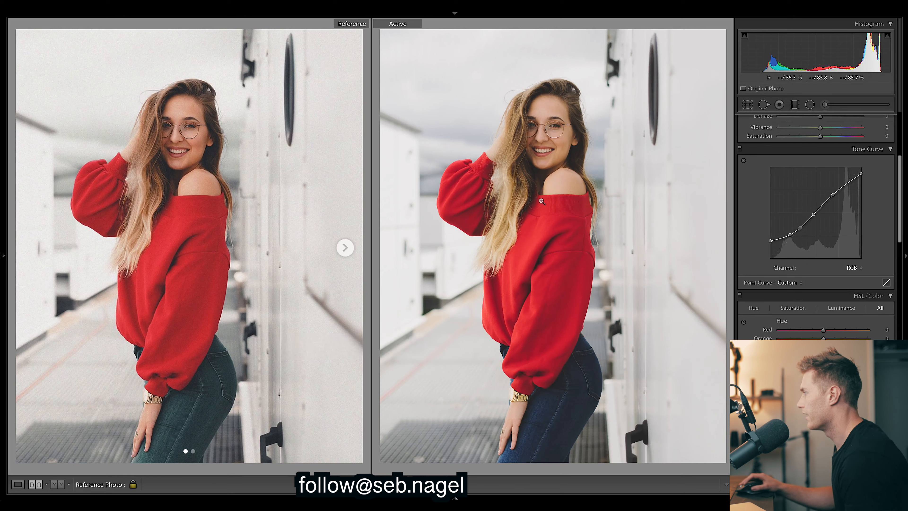
Compare the photo with and without the tone curve, and examine the Red channel curve against the RGB curve
{"action": "left_click", "coordinate": [740, 149]}
{"action": "left_click", "coordinate": [740, 148]}
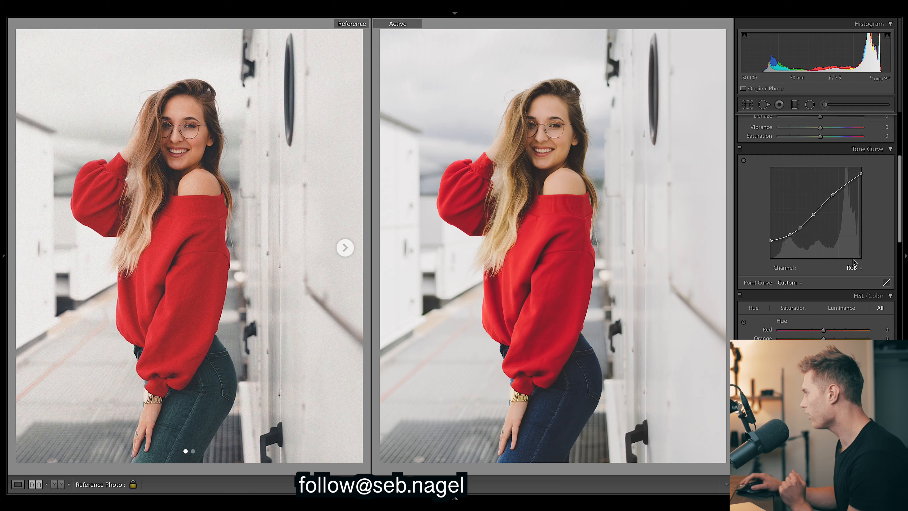
{"action": "left_click", "coordinate": [851, 269]}
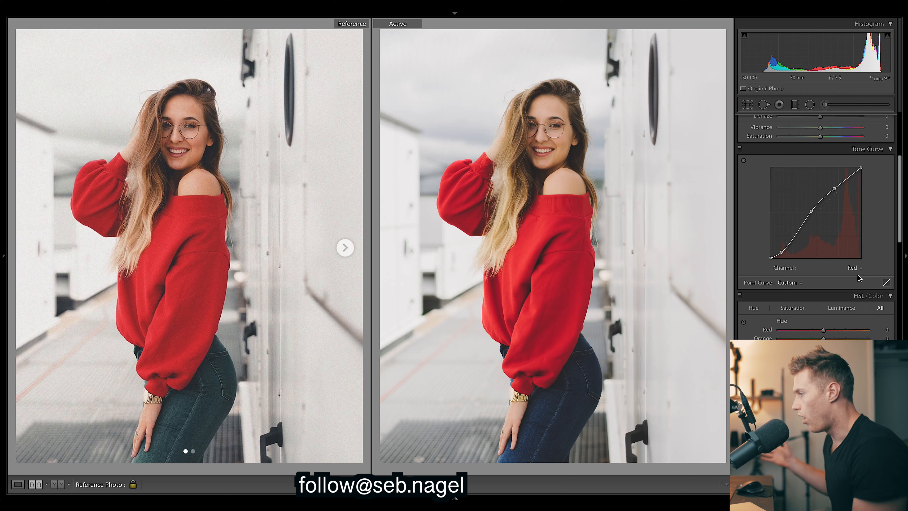
{"action": "left_click", "coordinate": [849, 268]}
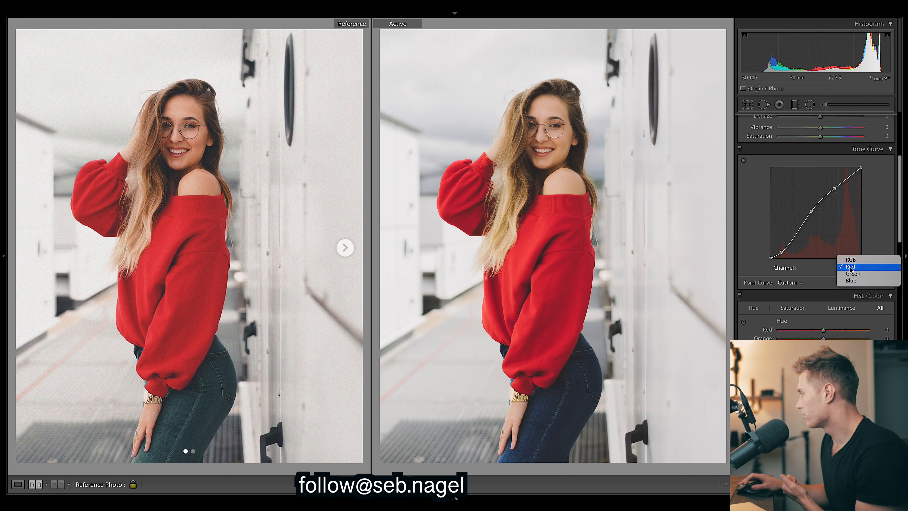
{"action": "left_click", "coordinate": [850, 260]}
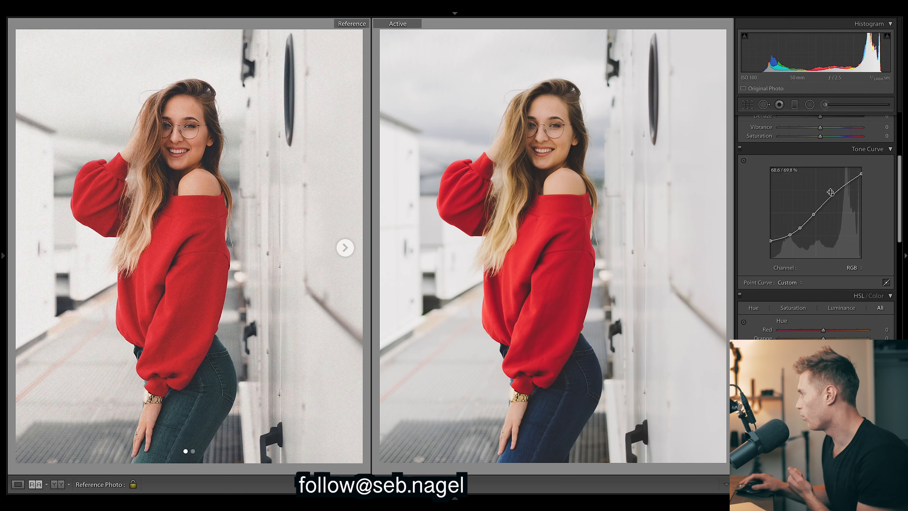
{"action": "left_click", "coordinate": [853, 267]}
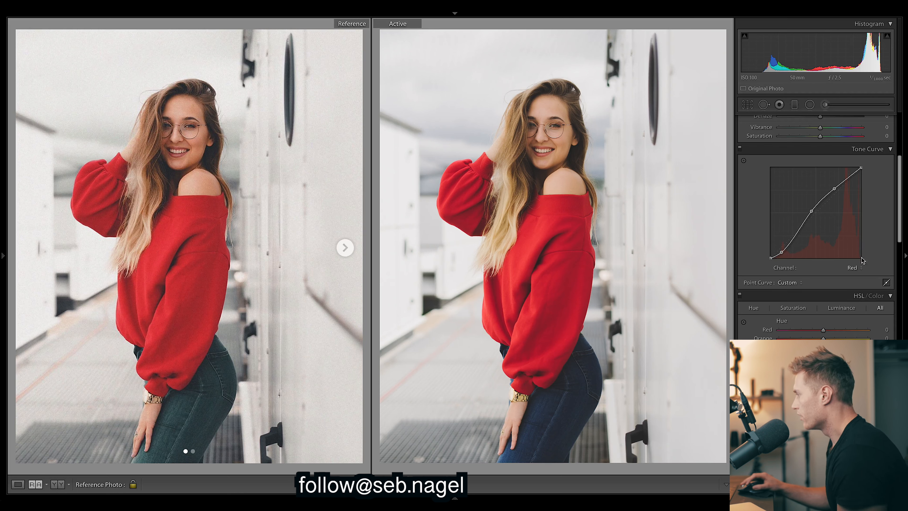
{"action": "left_click", "coordinate": [855, 267]}
{"action": "left_click", "coordinate": [854, 260]}
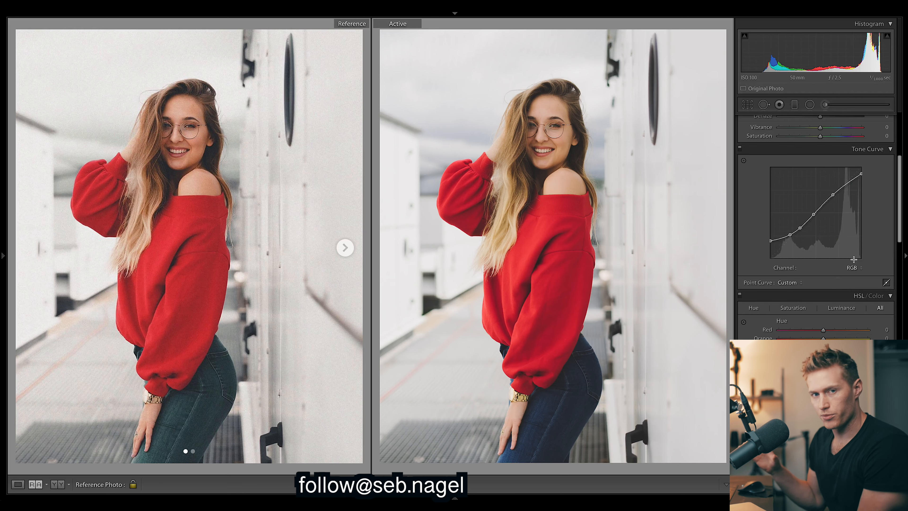
Try a Contrast of +32 to compare its effect with the tone curve, and undo it
{"action": "scroll", "coordinate": [831, 175], "scroll_direction": "up", "scroll_amount": 5}
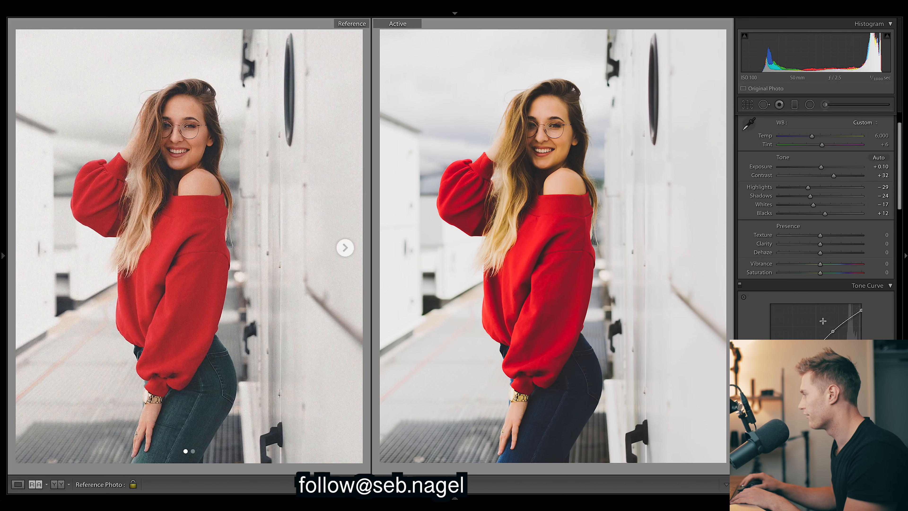
{"action": "scroll", "coordinate": [900, 187], "scroll_direction": "down", "scroll_amount": 3}
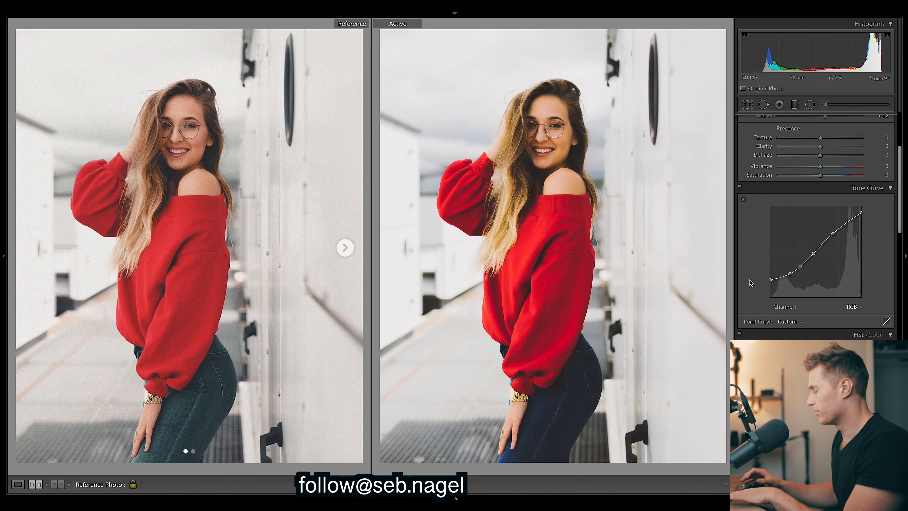
{"action": "key", "text": "ctrl+z"}
{"action": "scroll", "coordinate": [876, 339], "scroll_direction": "up", "scroll_amount": 5}
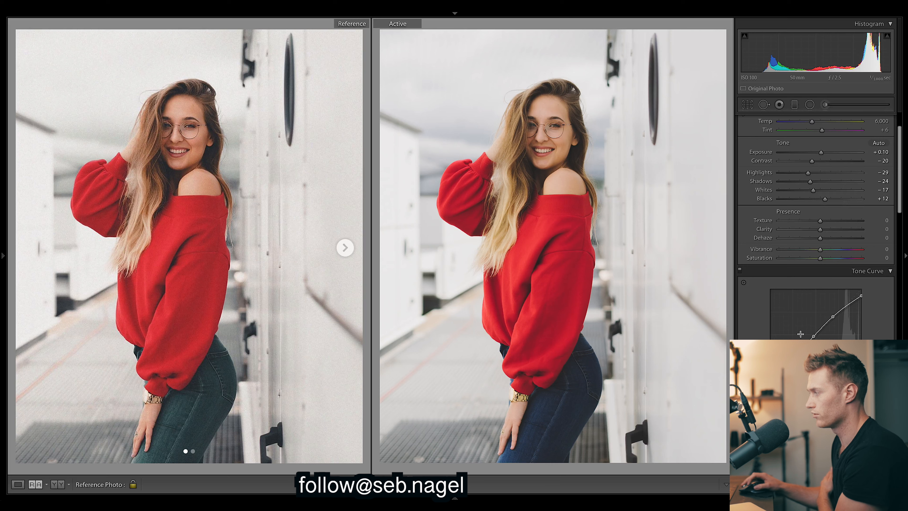
{"action": "scroll", "coordinate": [901, 175], "scroll_direction": "down", "scroll_amount": 5}
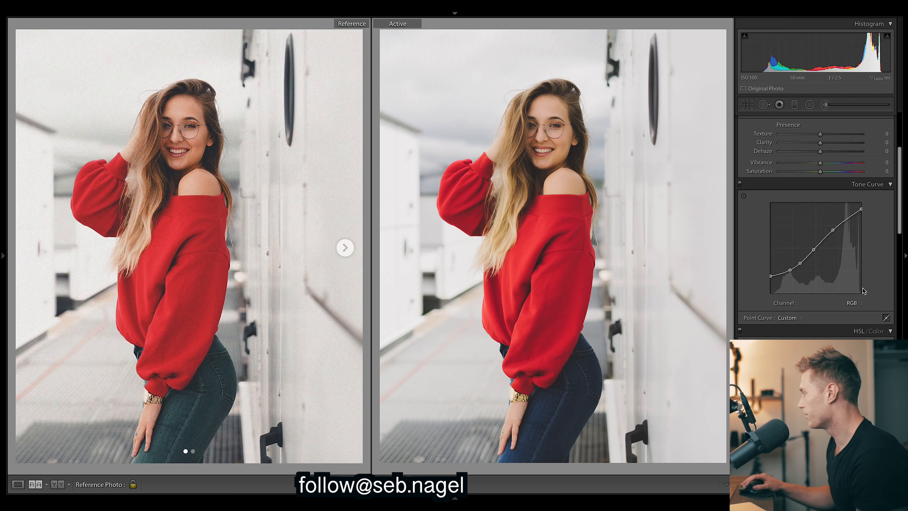
Review the Red channel's S-curve and switch back to the RGB curve
{"action": "left_click", "coordinate": [854, 303]}
{"action": "left_click", "coordinate": [858, 313]}
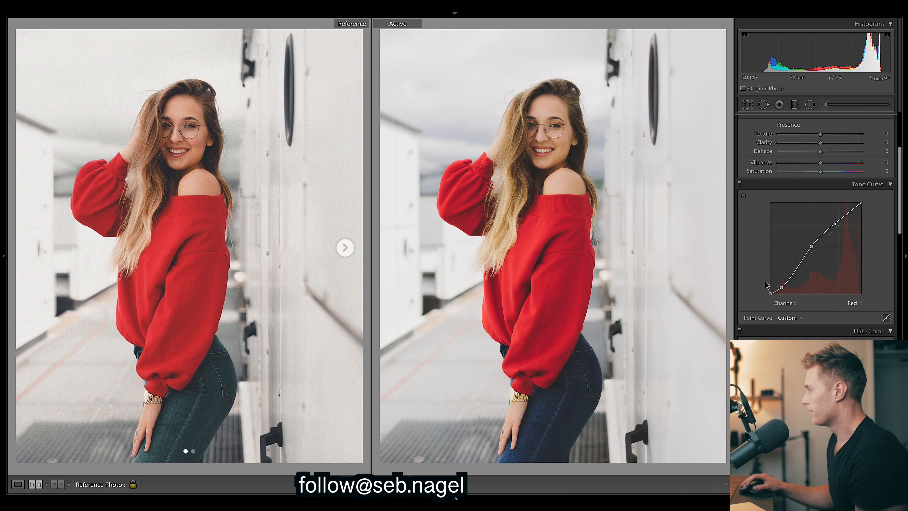
{"action": "left_click", "coordinate": [857, 303]}
{"action": "left_click", "coordinate": [856, 297]}
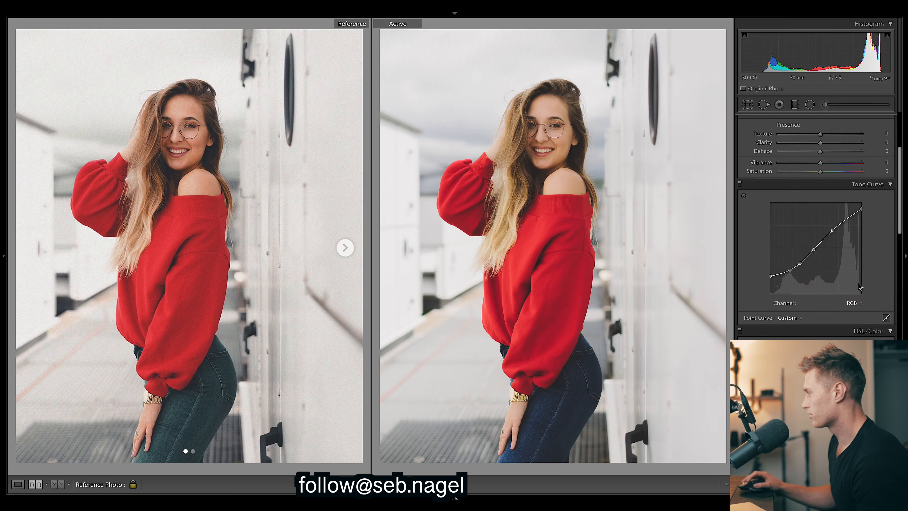
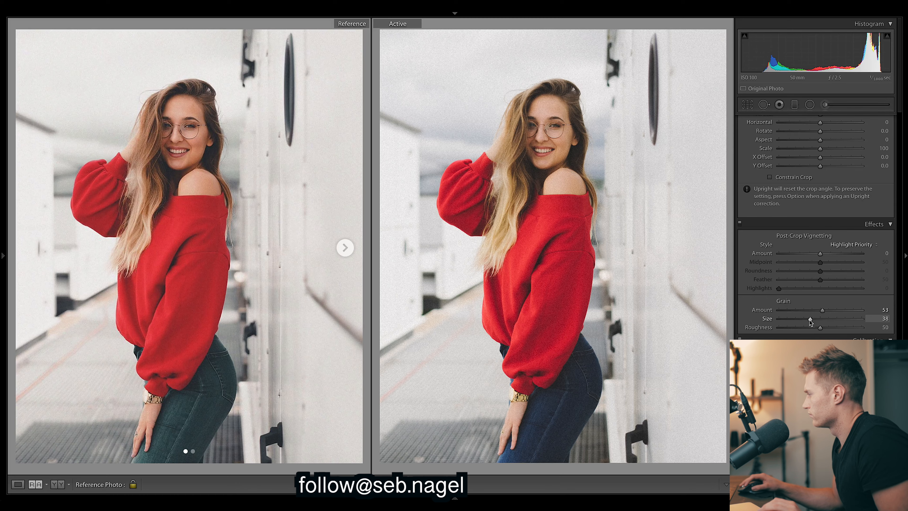
Set the grain Size to 42 and Roughness to 33
{"action": "left_click_drag", "start_coordinate": [810, 319], "coordinate": [813, 320]}
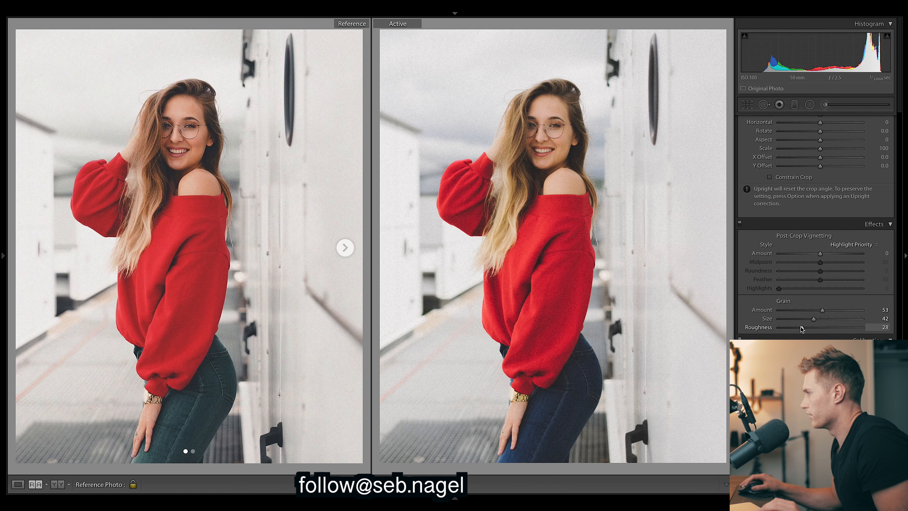
{"action": "left_click_drag", "start_coordinate": [801, 326], "coordinate": [805, 328]}
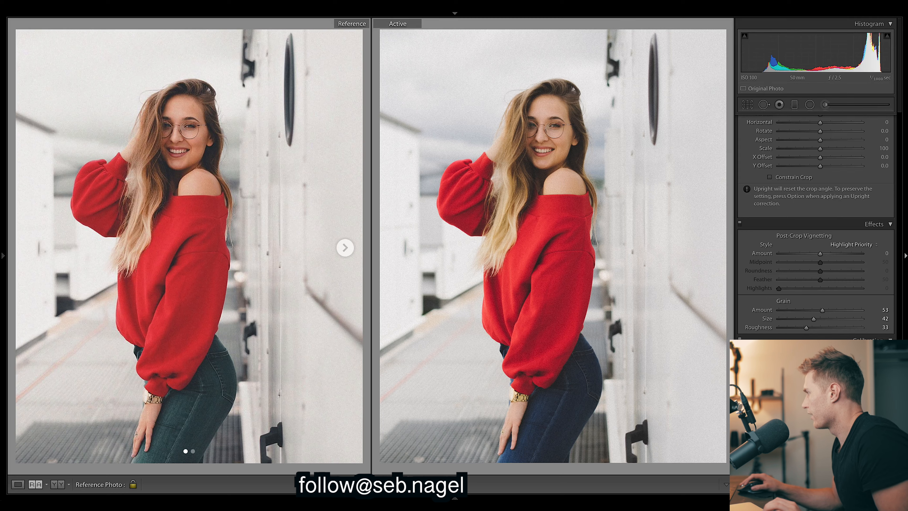
Set the sharpening Amount to 124
{"action": "scroll", "coordinate": [815, 214], "scroll_direction": "up", "scroll_amount": 3}
{"action": "scroll", "coordinate": [815, 233], "scroll_direction": "up", "scroll_amount": 8}
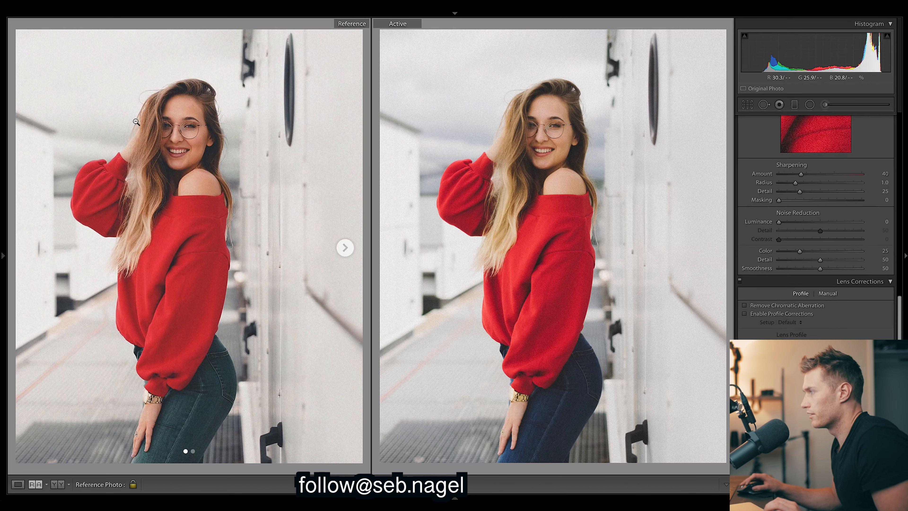
{"action": "left_click", "coordinate": [824, 175]}
{"action": "left_click_drag", "start_coordinate": [824, 175], "coordinate": [848, 178]}
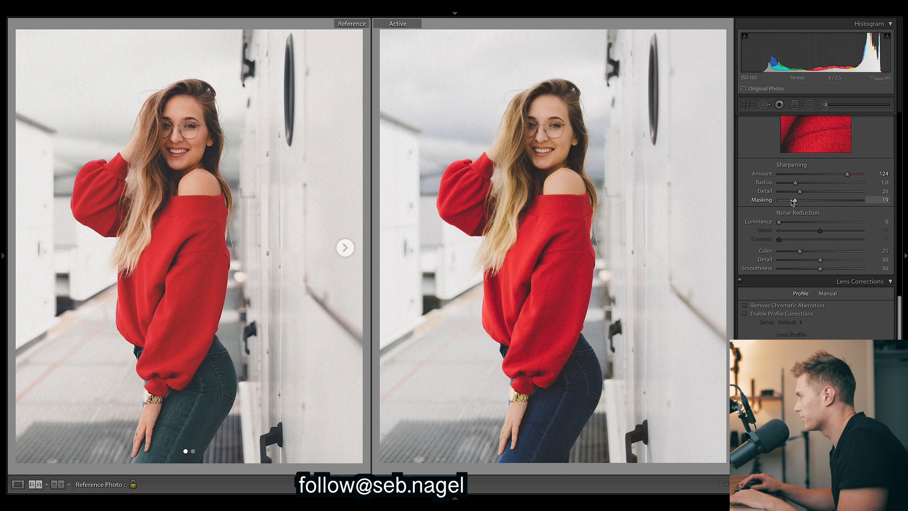
Set the sharpening Masking to 17, and tint the split-toning highlights with Hue 56 and Saturation 5
{"action": "mouse_move", "coordinate": [792, 202]}
{"action": "left_mouse_down"}
{"action": "mouse_move", "coordinate": [821, 203]}
{"action": "mouse_move", "coordinate": [751, 210]}
{"action": "mouse_move", "coordinate": [787, 209]}
{"action": "left_mouse_up"}
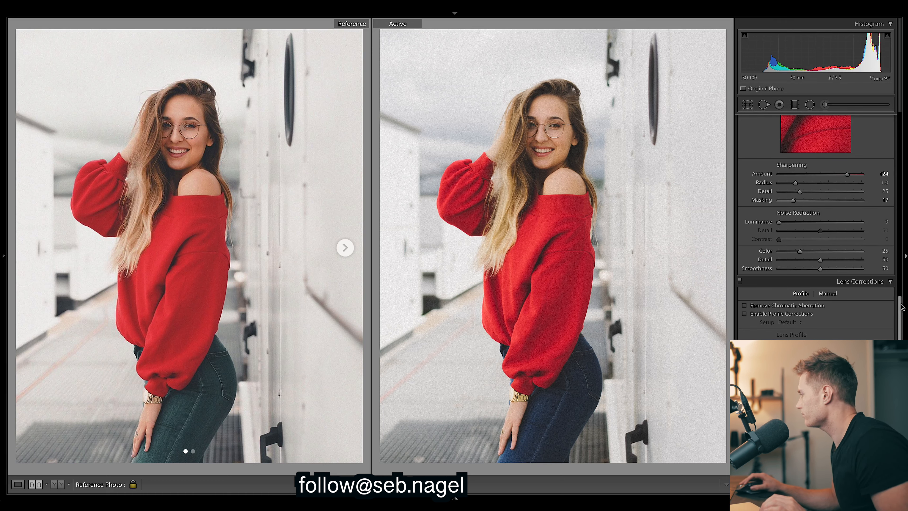
{"action": "left_click_drag", "start_coordinate": [900, 306], "coordinate": [904, 239]}
{"action": "scroll", "coordinate": [905, 239], "scroll_direction": "down", "scroll_amount": 1}
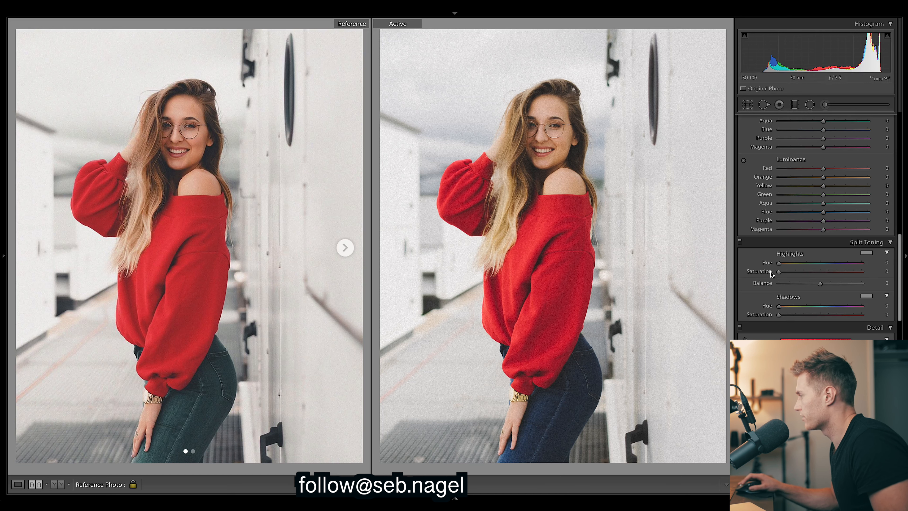
{"action": "mouse_move", "coordinate": [779, 264]}
{"action": "left_mouse_down"}
{"action": "mouse_move", "coordinate": [797, 266]}
{"action": "mouse_move", "coordinate": [785, 274]}
{"action": "left_mouse_up"}
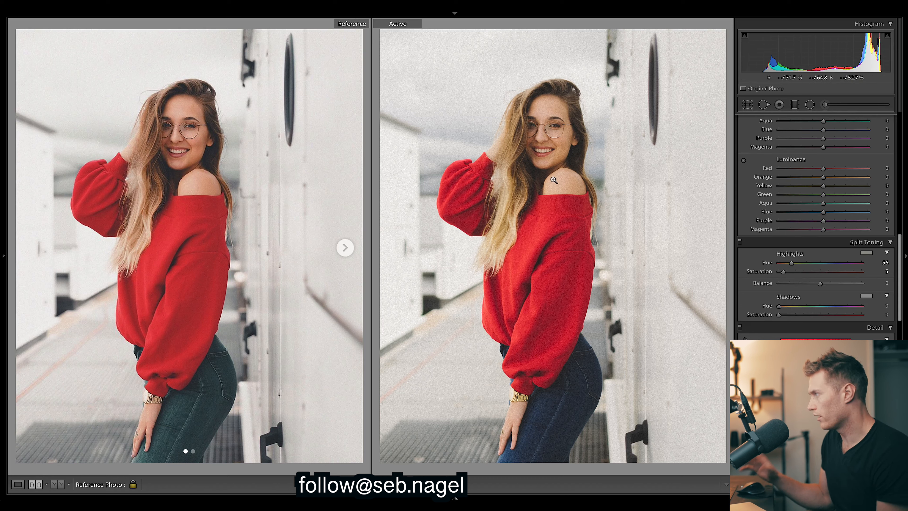
Refine the basic adjustments to Exposure +0.05, Highlights −30, Shadows −37, Whites −7, Blacks +35 and Clarity +6
{"action": "left_click_drag", "start_coordinate": [900, 274], "coordinate": [895, 155]}
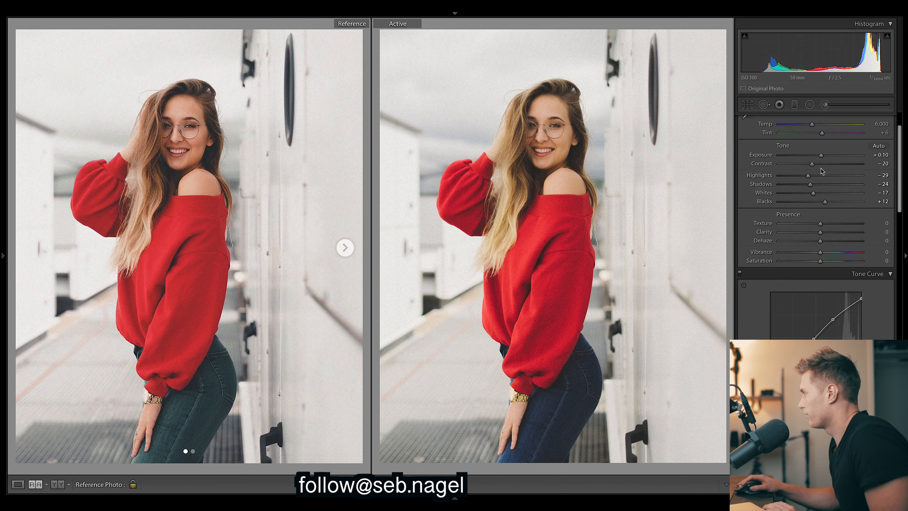
{"action": "left_click_drag", "start_coordinate": [821, 155], "coordinate": [819, 158]}
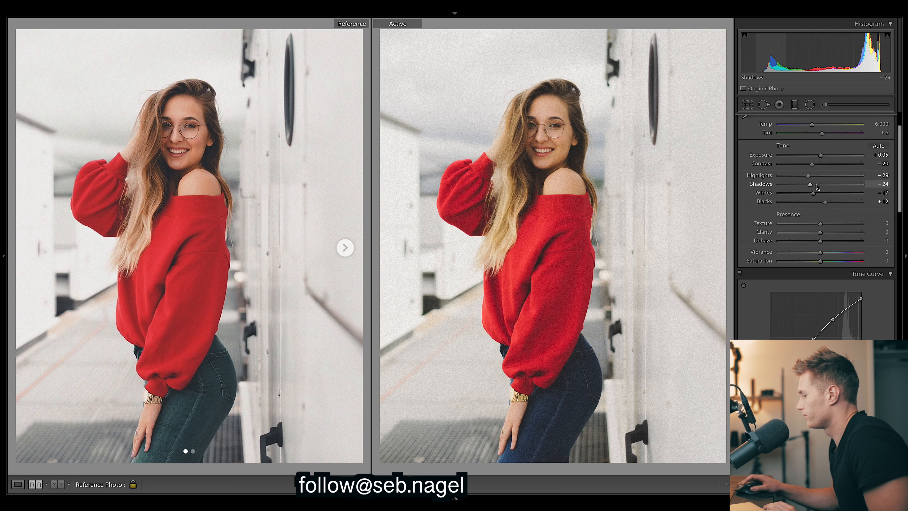
{"action": "mouse_move", "coordinate": [814, 194]}
{"action": "left_mouse_down"}
{"action": "mouse_move", "coordinate": [826, 194]}
{"action": "mouse_move", "coordinate": [765, 191]}
{"action": "mouse_move", "coordinate": [860, 194]}
{"action": "mouse_move", "coordinate": [819, 207]}
{"action": "left_mouse_up"}
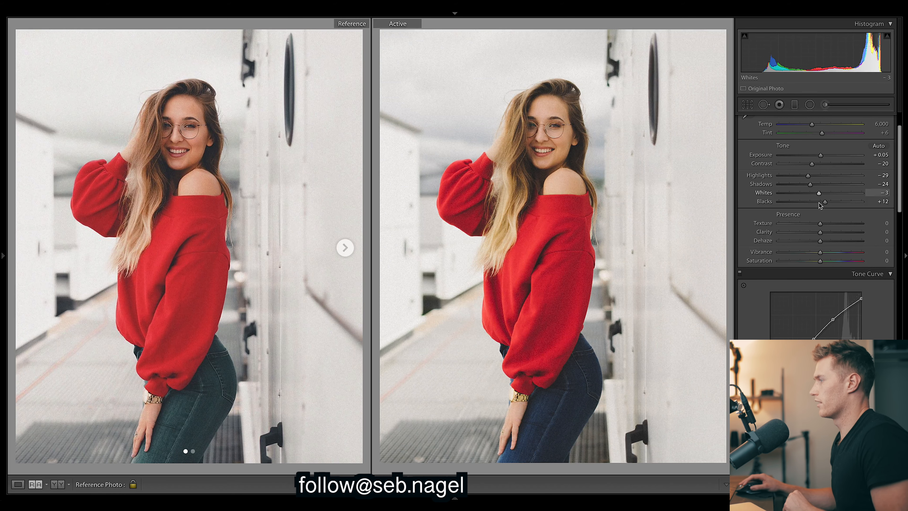
{"action": "key", "text": "ctrl+z"}
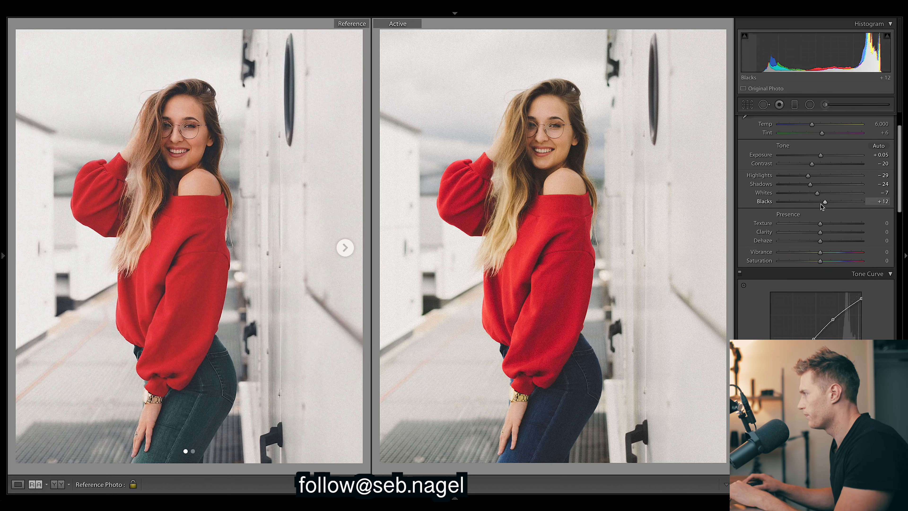
{"action": "left_click_drag", "start_coordinate": [828, 204], "coordinate": [839, 198]}
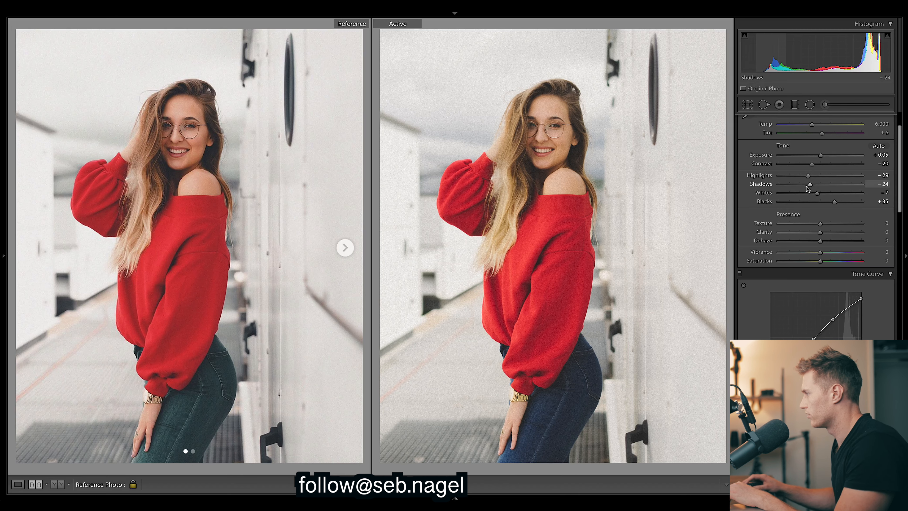
{"action": "left_click_drag", "start_coordinate": [808, 184], "coordinate": [803, 186]}
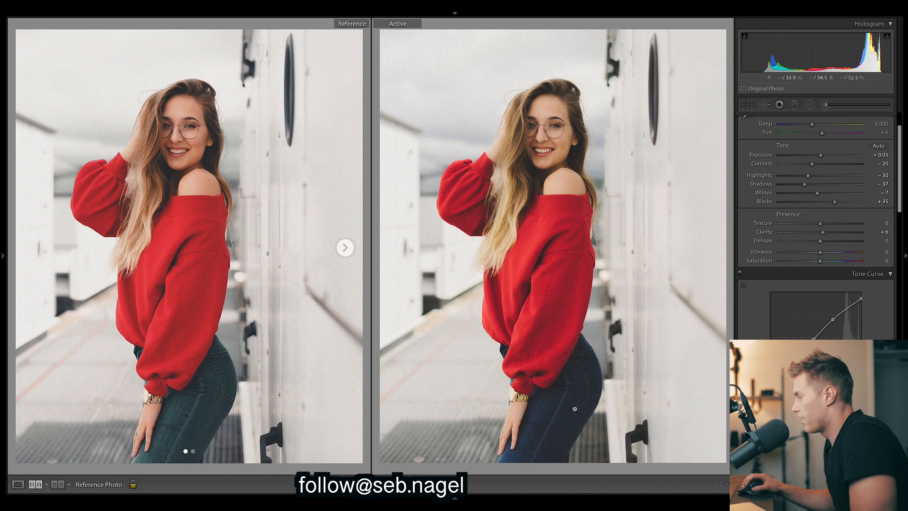
Shift the warm color hues, setting Red to +10, Orange to −23 and Yellow to −40
{"action": "left_click_drag", "start_coordinate": [899, 175], "coordinate": [905, 249]}
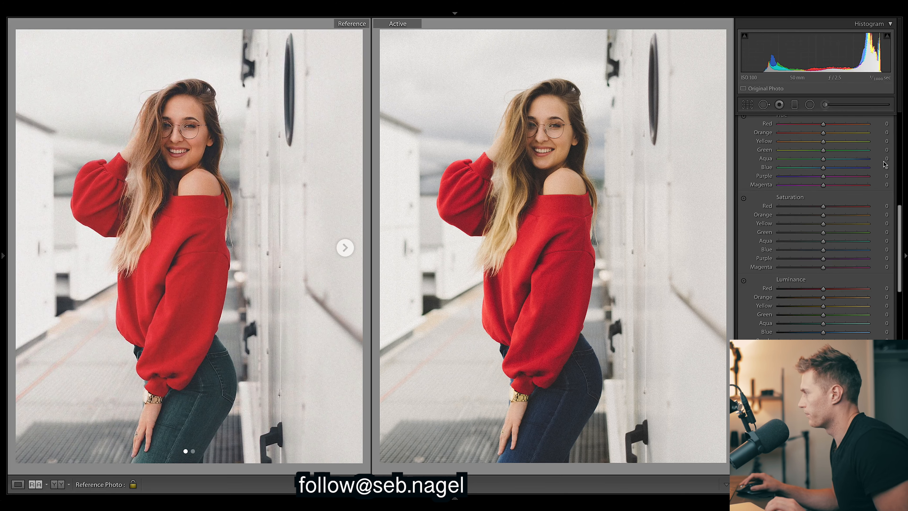
{"action": "scroll", "coordinate": [898, 230], "scroll_direction": "up", "scroll_amount": 1}
{"action": "left_click_drag", "start_coordinate": [898, 228], "coordinate": [897, 226]}
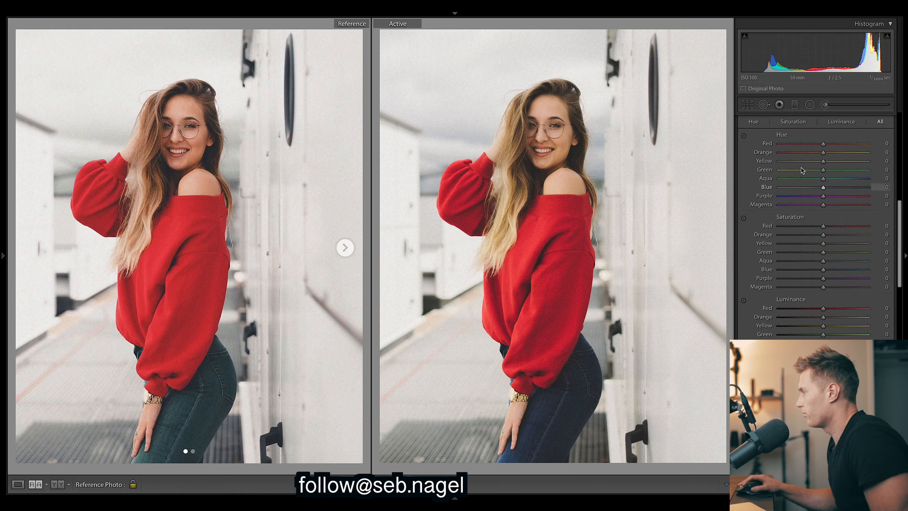
{"action": "left_click_drag", "start_coordinate": [821, 146], "coordinate": [822, 146]}
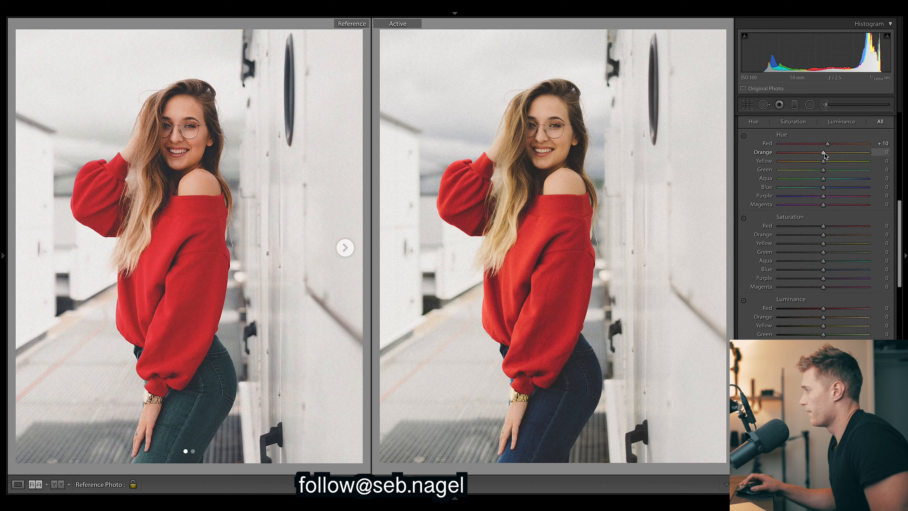
{"action": "mouse_move", "coordinate": [824, 153]}
{"action": "left_mouse_down"}
{"action": "mouse_move", "coordinate": [786, 152]}
{"action": "mouse_move", "coordinate": [801, 165]}
{"action": "mouse_move", "coordinate": [821, 161]}
{"action": "left_mouse_up"}
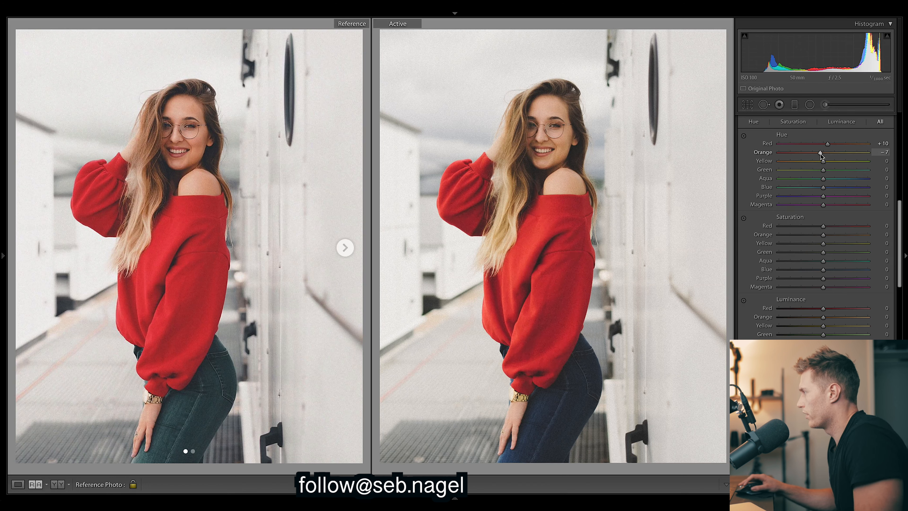
{"action": "double_click", "coordinate": [821, 153]}
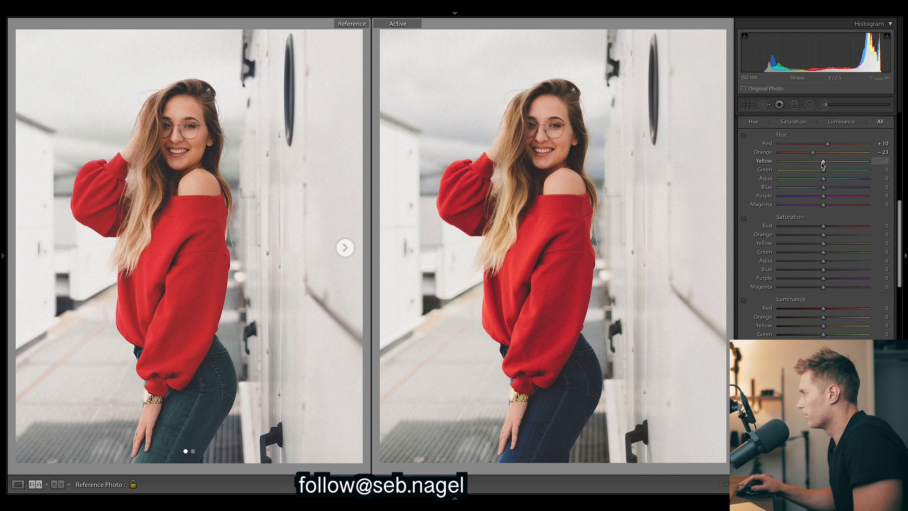
{"action": "left_click_drag", "start_coordinate": [824, 161], "coordinate": [821, 162]}
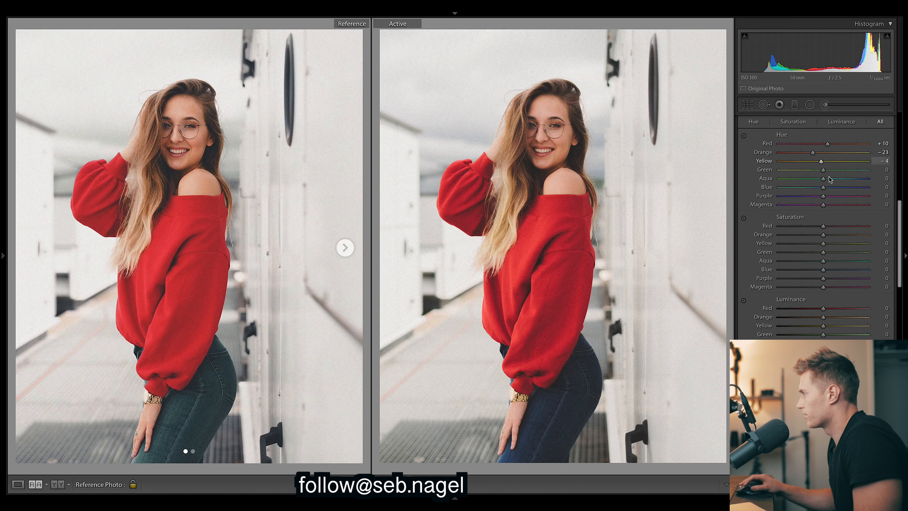
{"action": "double_click", "coordinate": [789, 162]}
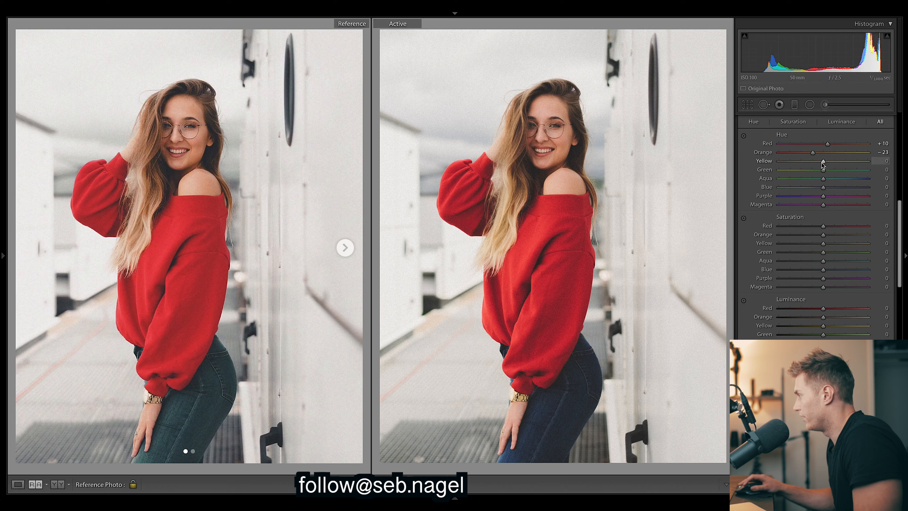
{"action": "left_click_drag", "start_coordinate": [817, 164], "coordinate": [809, 161]}
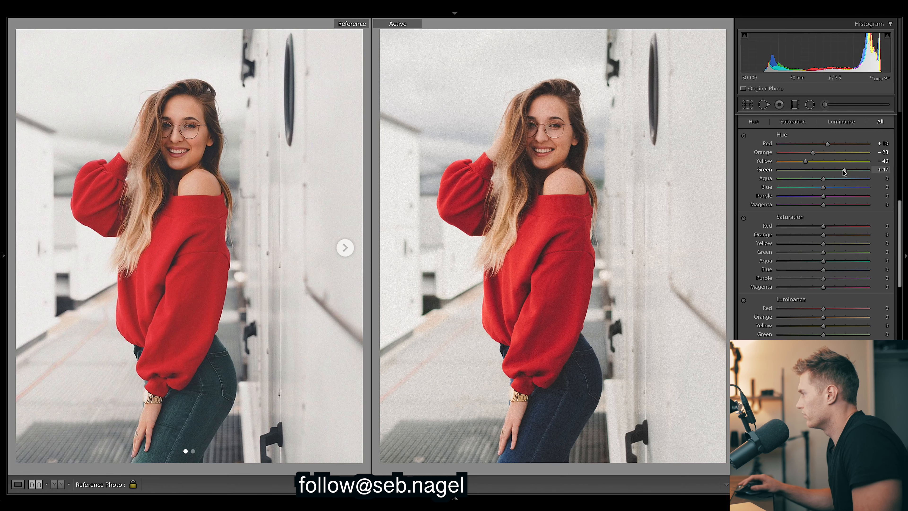
Reset the Green hue, and set the Aqua hue to +24 and the Blue hue to −54
{"action": "double_click", "coordinate": [830, 171]}
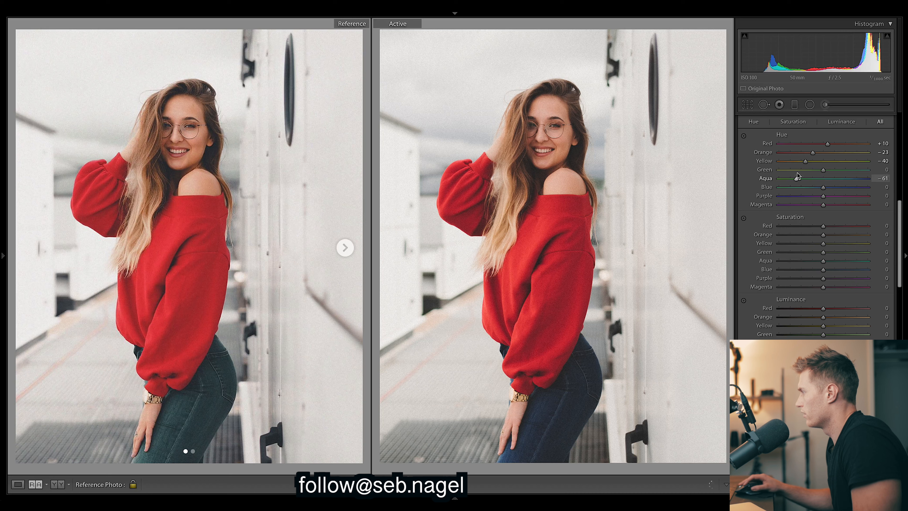
{"action": "left_click_drag", "start_coordinate": [768, 168], "coordinate": [835, 184]}
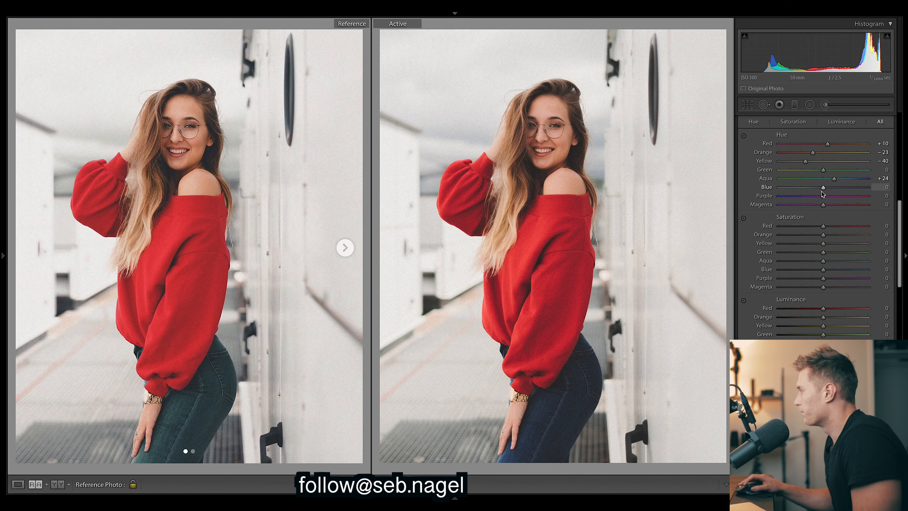
{"action": "left_click_drag", "start_coordinate": [824, 188], "coordinate": [773, 190]}
{"action": "left_click_drag", "start_coordinate": [783, 191], "coordinate": [773, 190]}
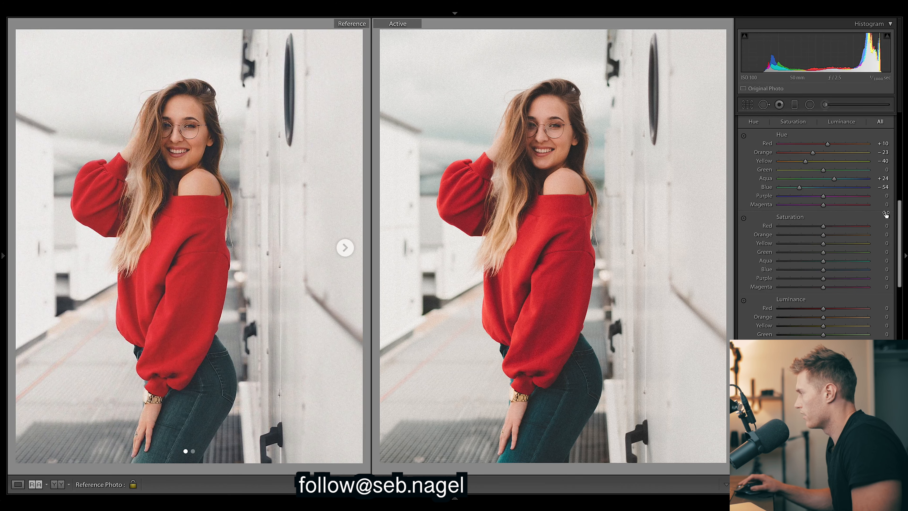
Set the color saturation of Red to +36, Orange to +19, Yellow to +9 and Green to −67
{"action": "left_click_drag", "start_coordinate": [898, 217], "coordinate": [898, 232]}
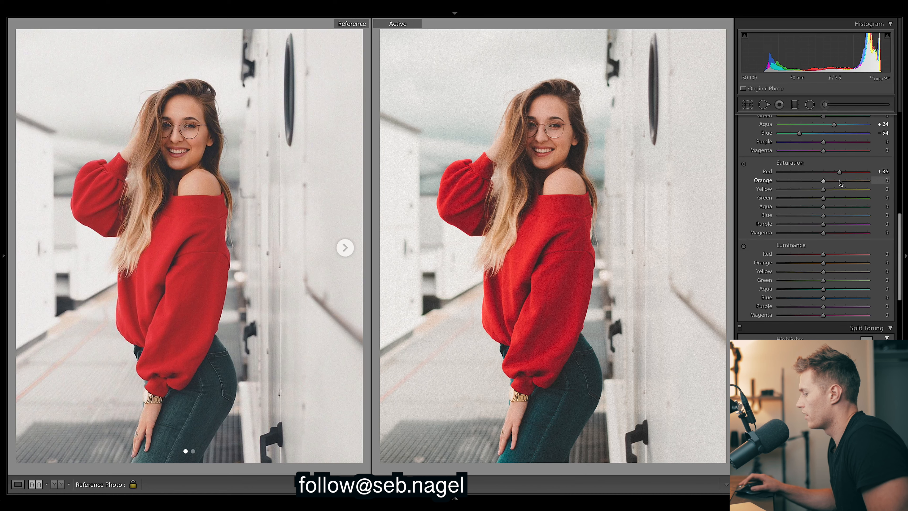
{"action": "mouse_move", "coordinate": [823, 182]}
{"action": "left_mouse_down"}
{"action": "mouse_move", "coordinate": [831, 186]}
{"action": "mouse_move", "coordinate": [823, 184]}
{"action": "left_mouse_up"}
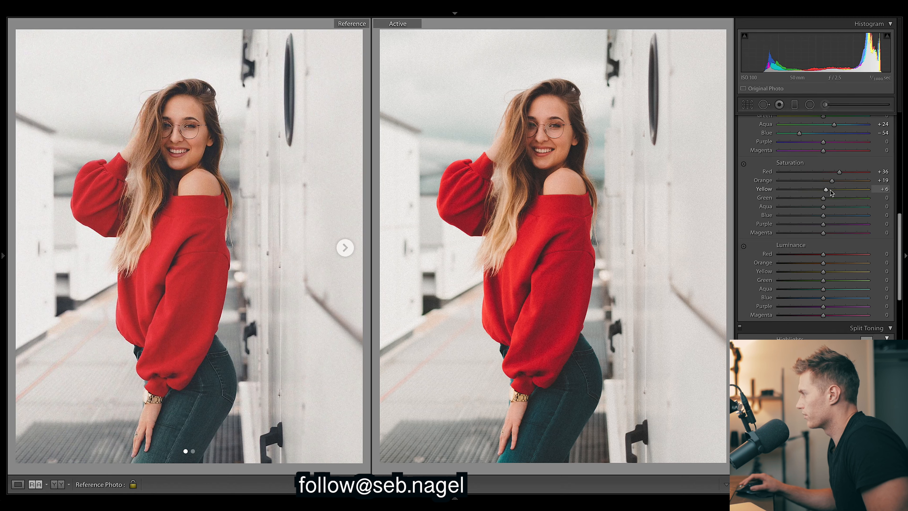
{"action": "left_click_drag", "start_coordinate": [652, 175], "coordinate": [856, 245]}
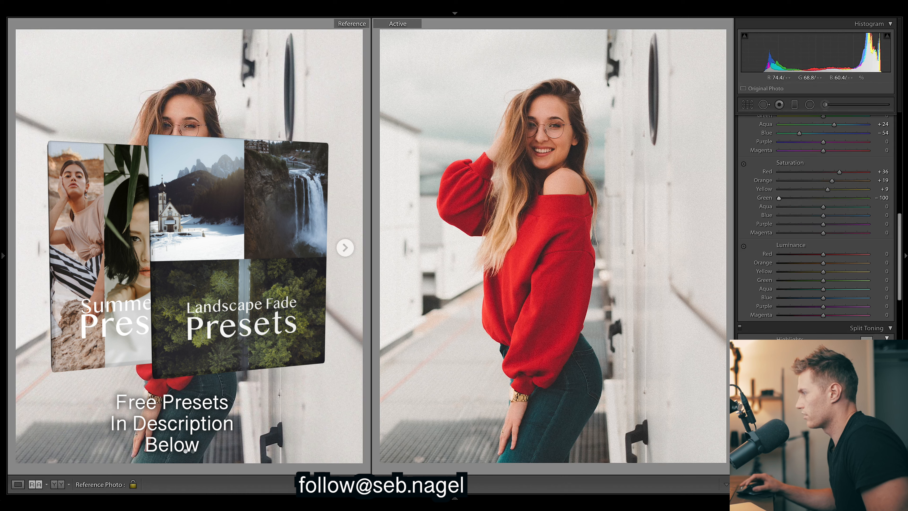
{"action": "left_click", "coordinate": [816, 199]}
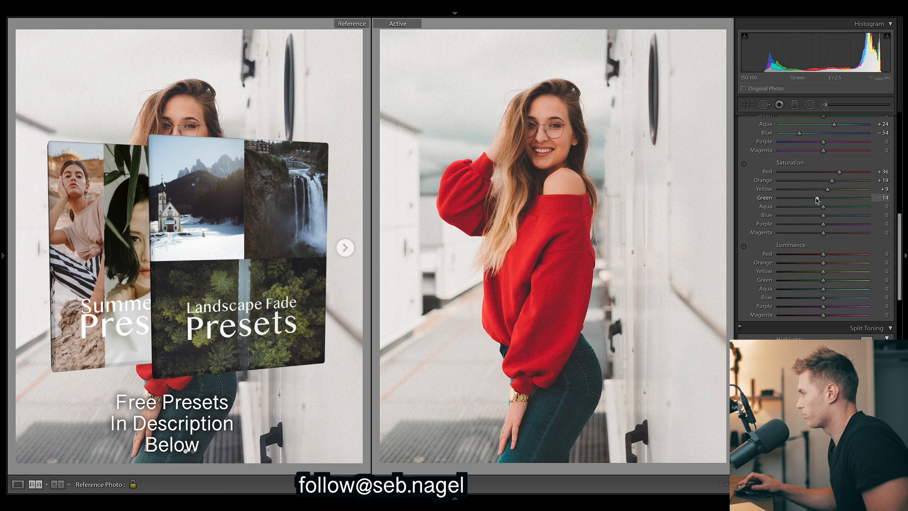
{"action": "left_click_drag", "start_coordinate": [816, 199], "coordinate": [794, 198]}
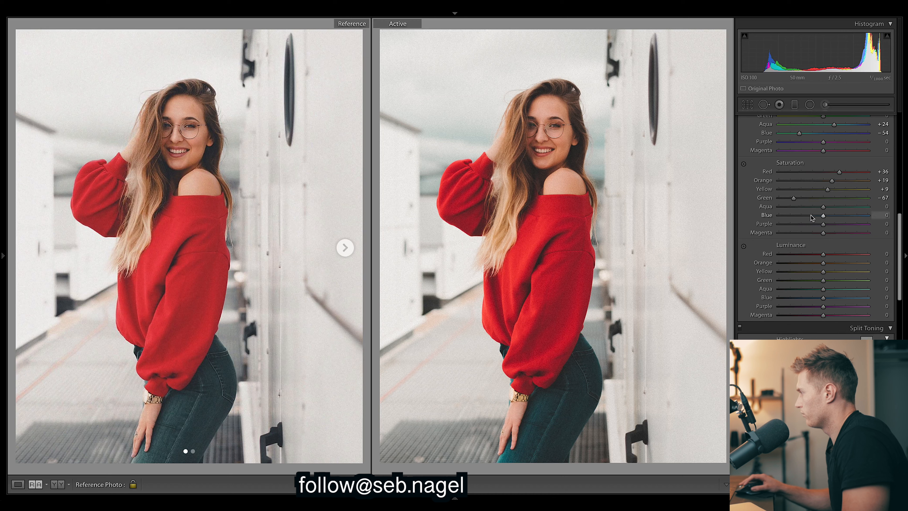
Reduce the cool color saturation, setting Aqua to −29, Blue to −21, Purple to −45 and Magenta to −40
{"action": "mouse_move", "coordinate": [804, 215]}
{"action": "left_mouse_down"}
{"action": "mouse_move", "coordinate": [795, 216]}
{"action": "mouse_move", "coordinate": [809, 216]}
{"action": "left_mouse_up"}
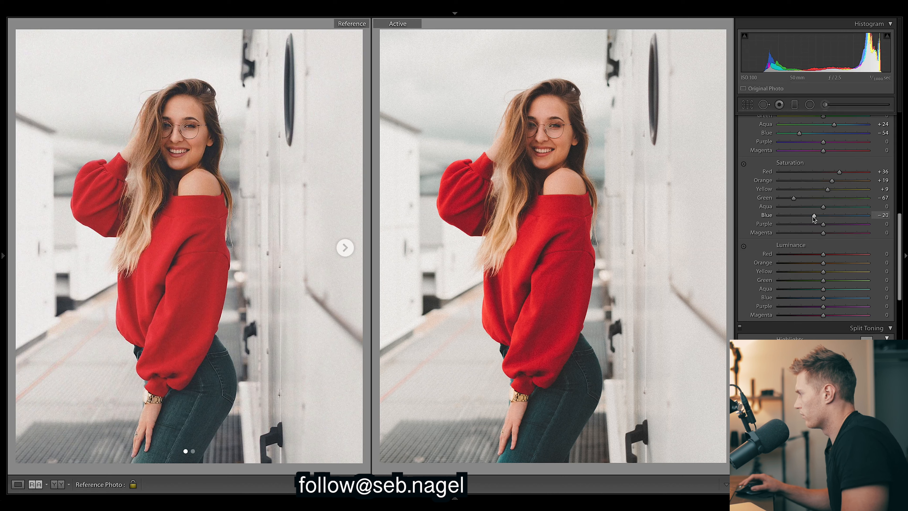
{"action": "left_click_drag", "start_coordinate": [813, 206], "coordinate": [809, 207]}
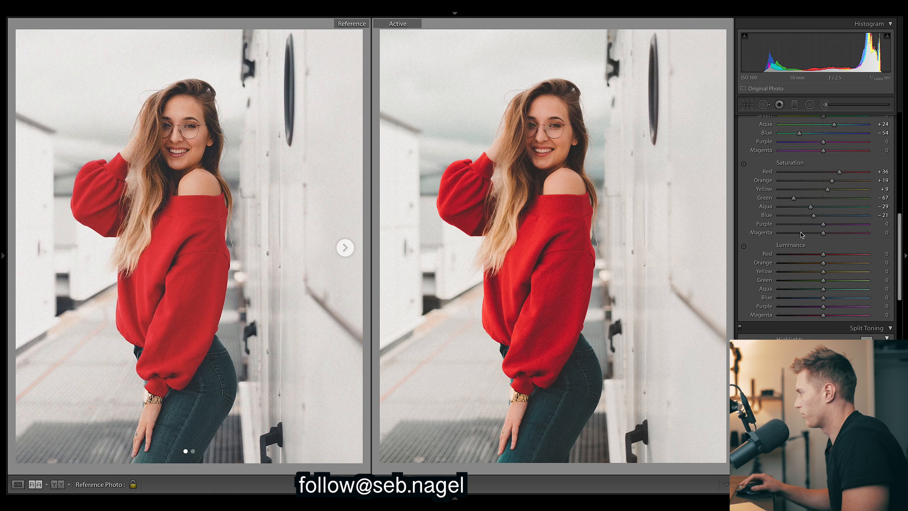
{"action": "left_click", "coordinate": [803, 224]}
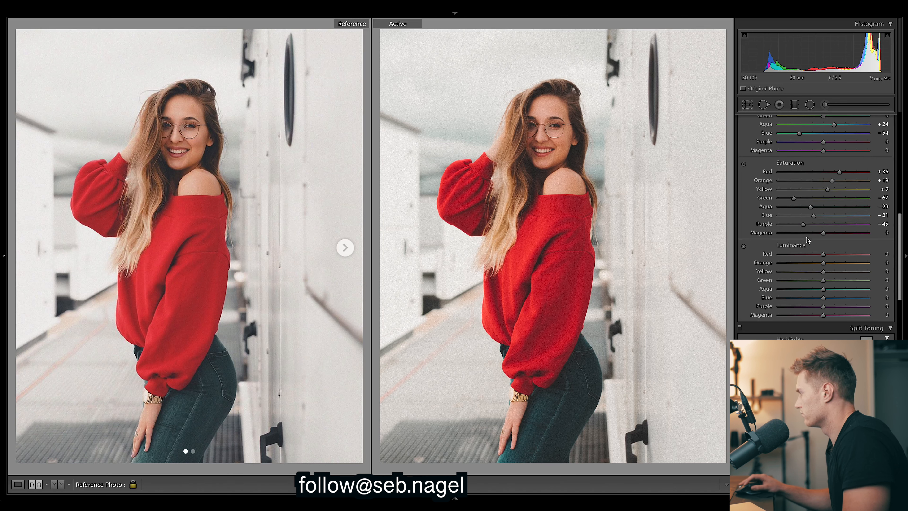
{"action": "left_click", "coordinate": [805, 233]}
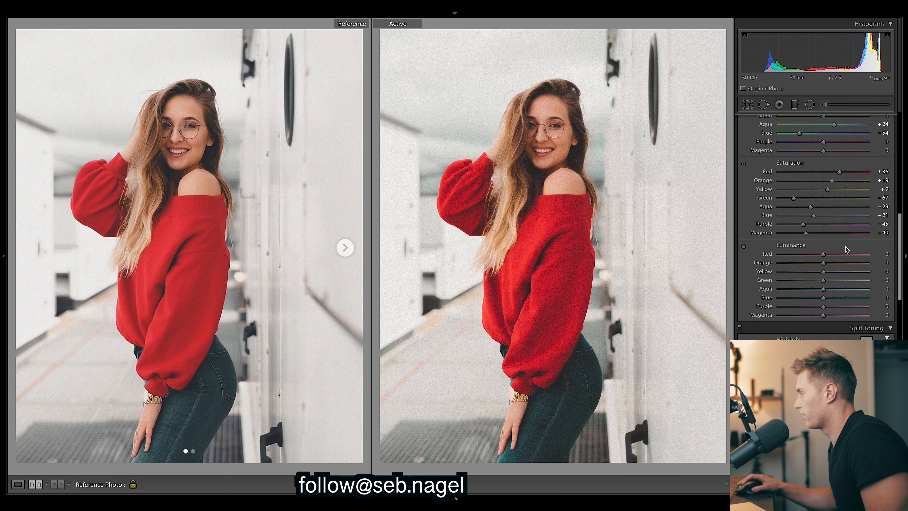
Set the Red luminance to +4 and the Orange luminance to −18
{"action": "mouse_move", "coordinate": [826, 257]}
{"action": "left_mouse_down"}
{"action": "mouse_move", "coordinate": [799, 261]}
{"action": "mouse_move", "coordinate": [826, 261]}
{"action": "left_mouse_up"}
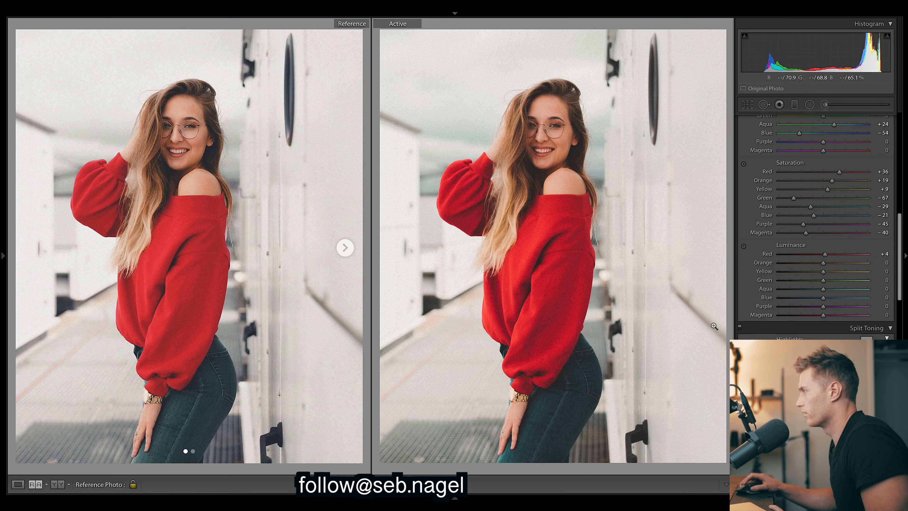
{"action": "left_click_drag", "start_coordinate": [824, 263], "coordinate": [794, 266]}
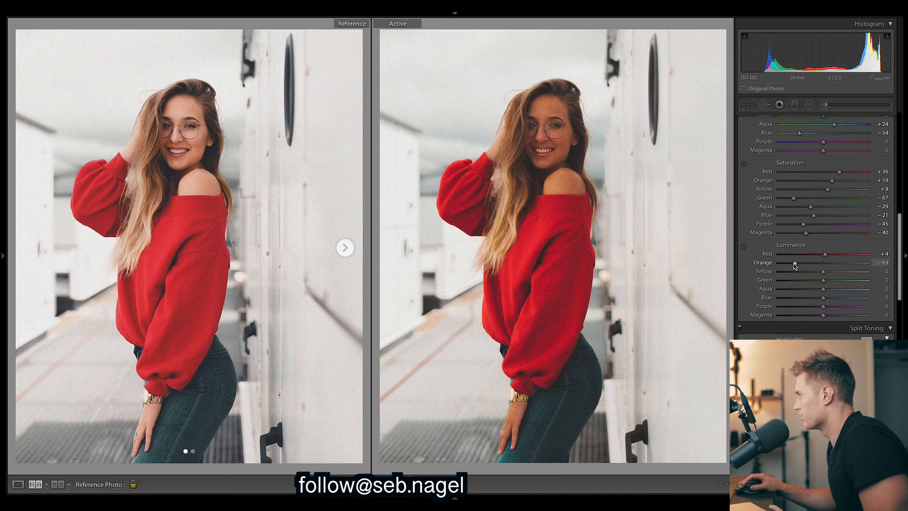
{"action": "double_click", "coordinate": [794, 263]}
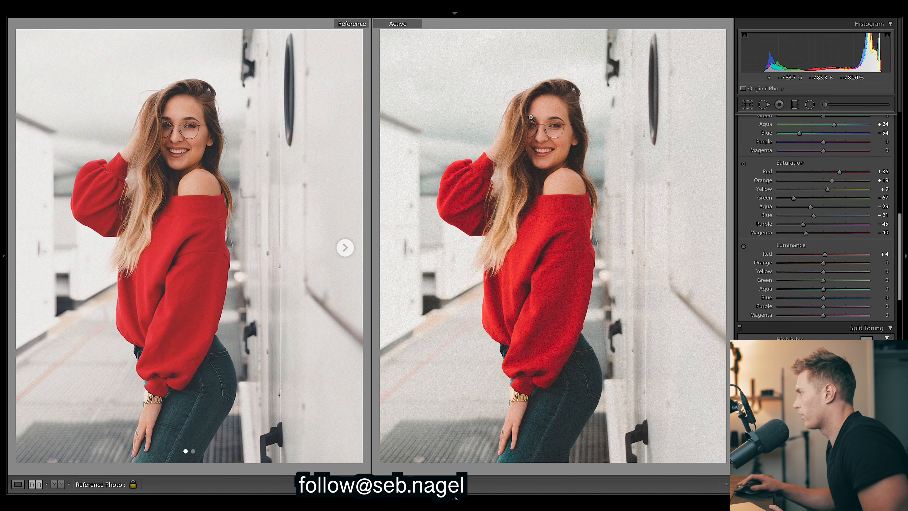
{"action": "left_click_drag", "start_coordinate": [824, 264], "coordinate": [821, 265]}
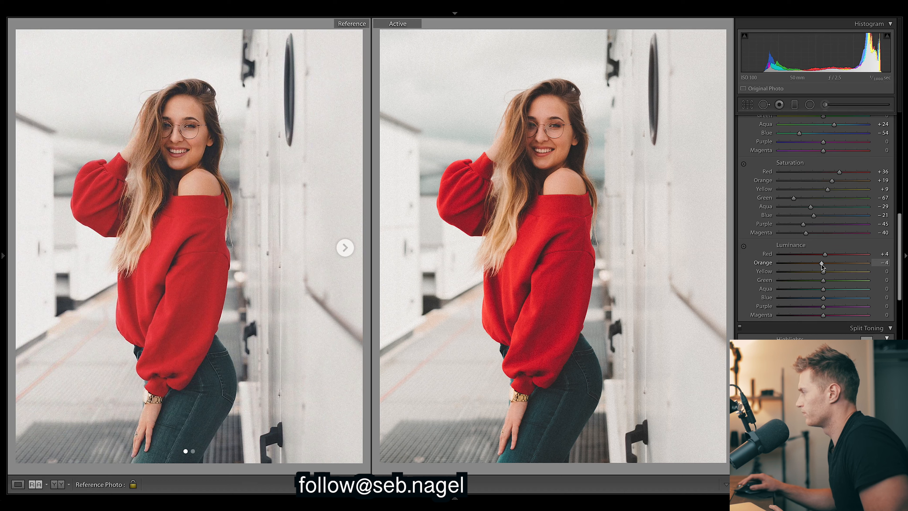
{"action": "left_click_drag", "start_coordinate": [821, 265], "coordinate": [816, 264]}
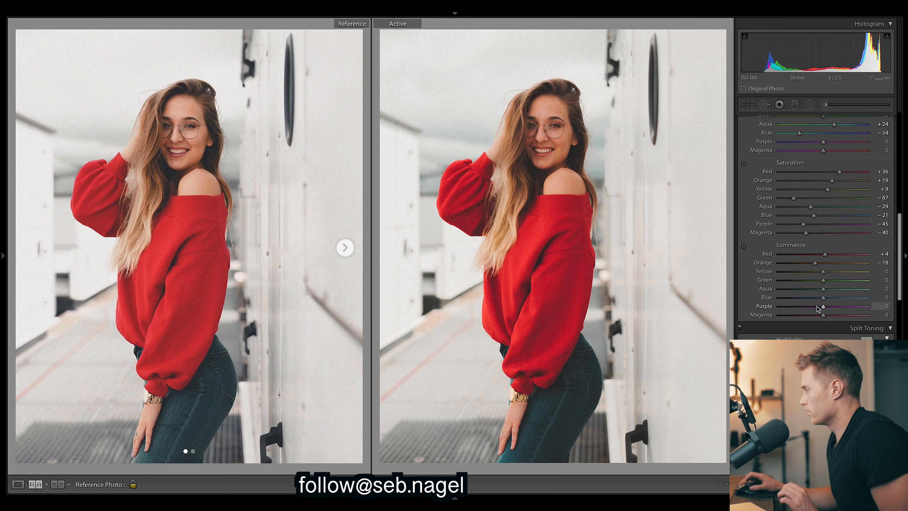
Set the Blue luminance to +45 and the Aqua luminance to +23
{"action": "scroll", "coordinate": [826, 302], "scroll_direction": "down", "scroll_amount": 1}
{"action": "left_click_drag", "start_coordinate": [823, 289], "coordinate": [744, 292]}
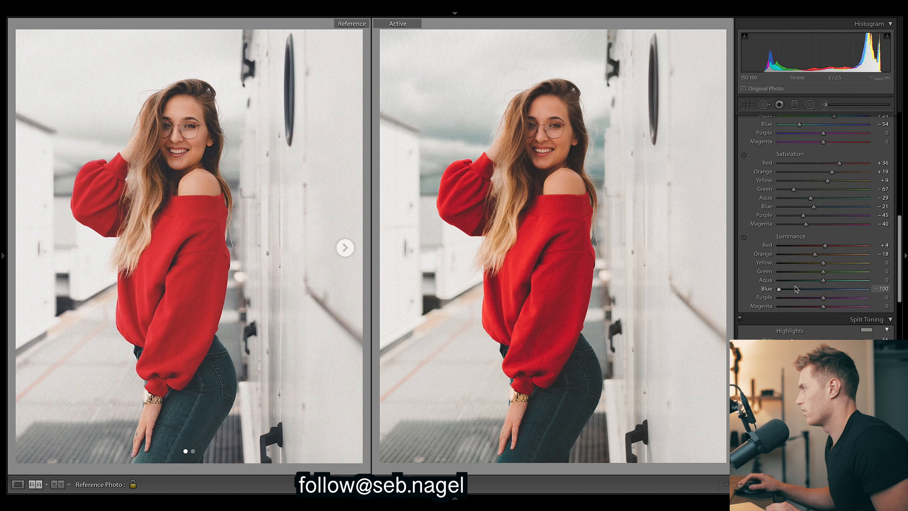
{"action": "left_click_drag", "start_coordinate": [797, 289], "coordinate": [833, 281]}
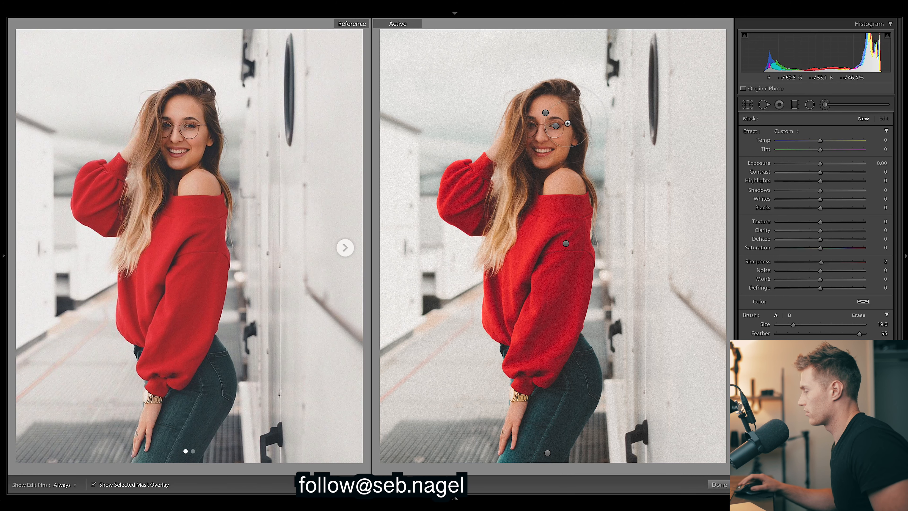
Select the brush mask pinned on the forehead and toggle its overlay on and off to examine the painted areas
{"action": "left_click", "coordinate": [543, 114]}
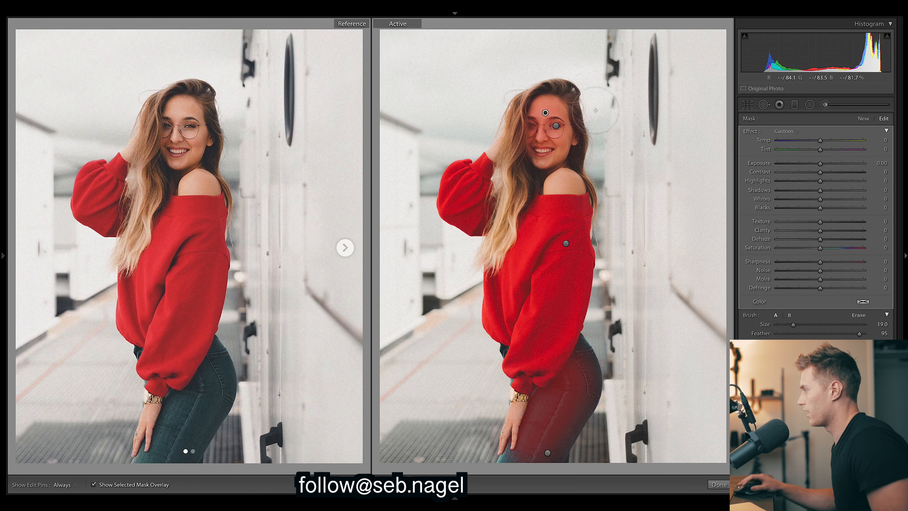
{"action": "left_click", "coordinate": [94, 484]}
{"action": "left_click", "coordinate": [94, 485]}
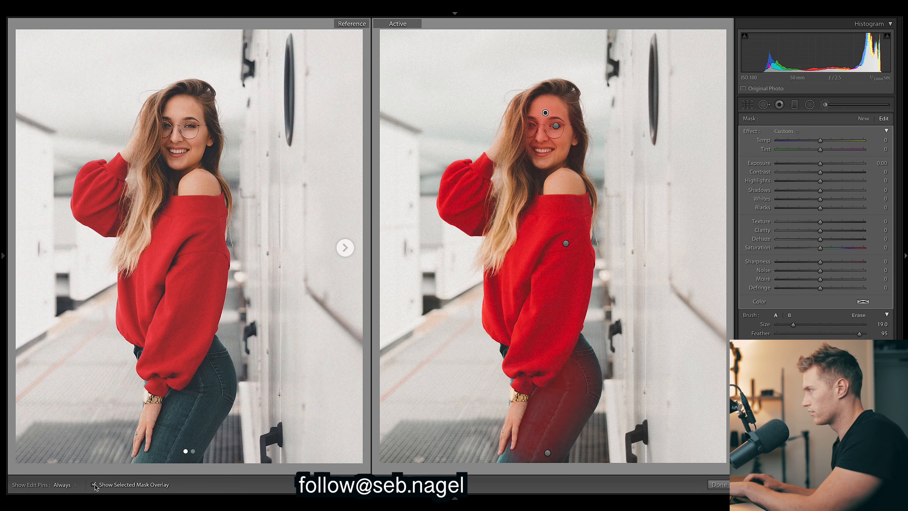
{"action": "left_click", "coordinate": [95, 484]}
{"action": "left_click", "coordinate": [95, 484]}
{"action": "left_click", "coordinate": [95, 485]}
{"action": "left_click", "coordinate": [94, 484]}
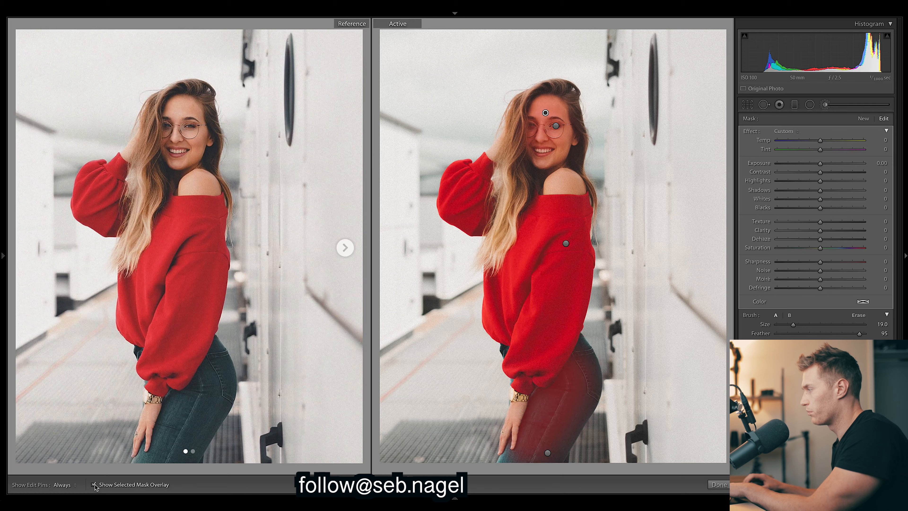
{"action": "left_click", "coordinate": [95, 485]}
{"action": "key", "text": "o"}
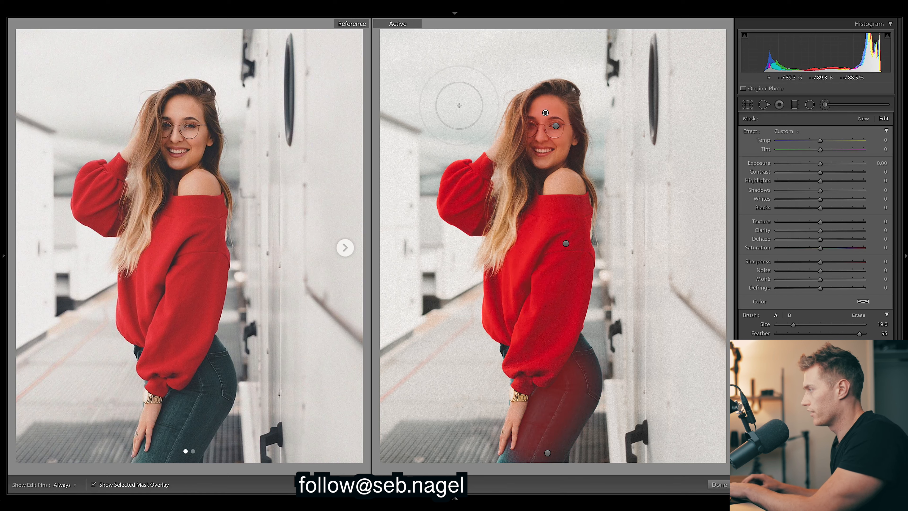
{"action": "key", "text": "o"}
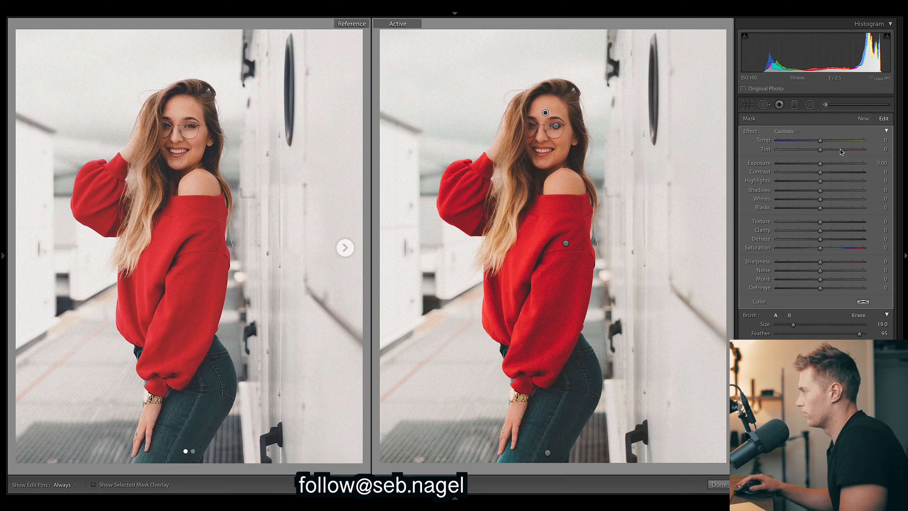
Set the forehead brush mask's exposure to 0.19, and the mask pinned at the glasses to exposure 0.18 and clarity 27
{"action": "left_click_drag", "start_coordinate": [820, 164], "coordinate": [823, 163]}
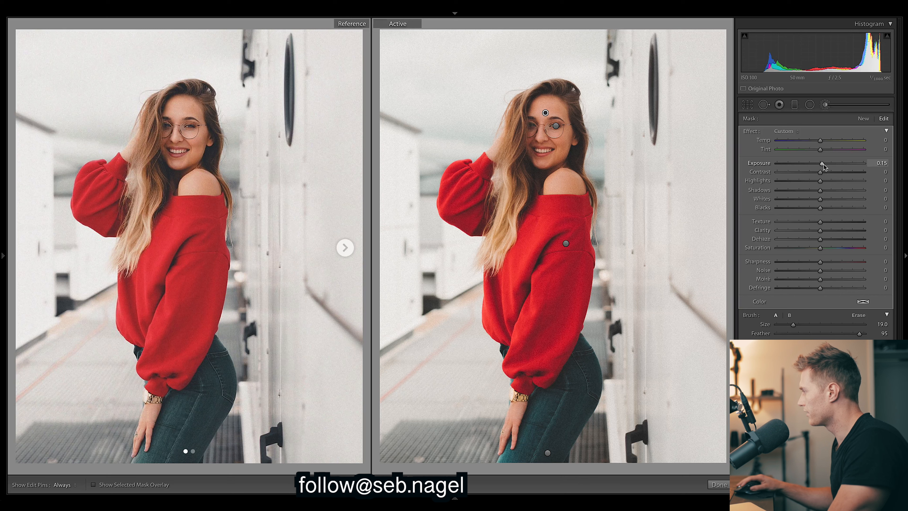
{"action": "left_click_drag", "start_coordinate": [823, 164], "coordinate": [824, 165]}
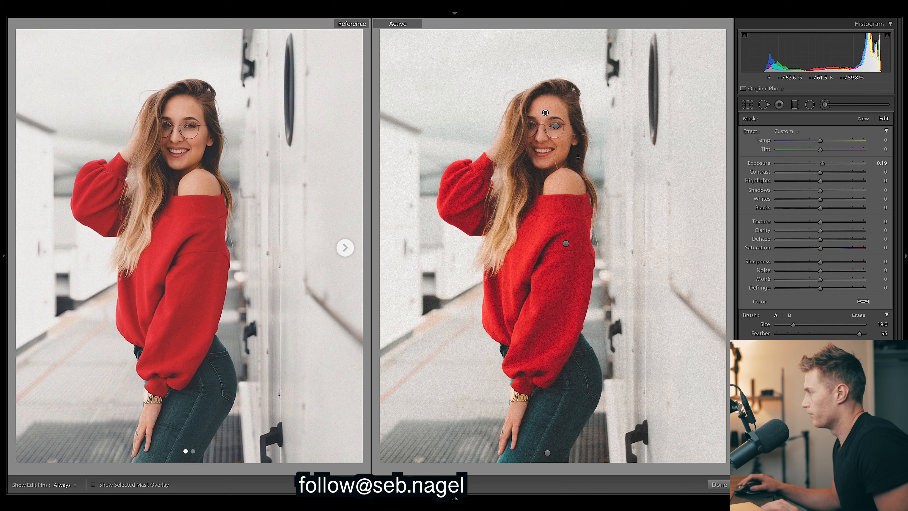
{"action": "left_click", "coordinate": [556, 127]}
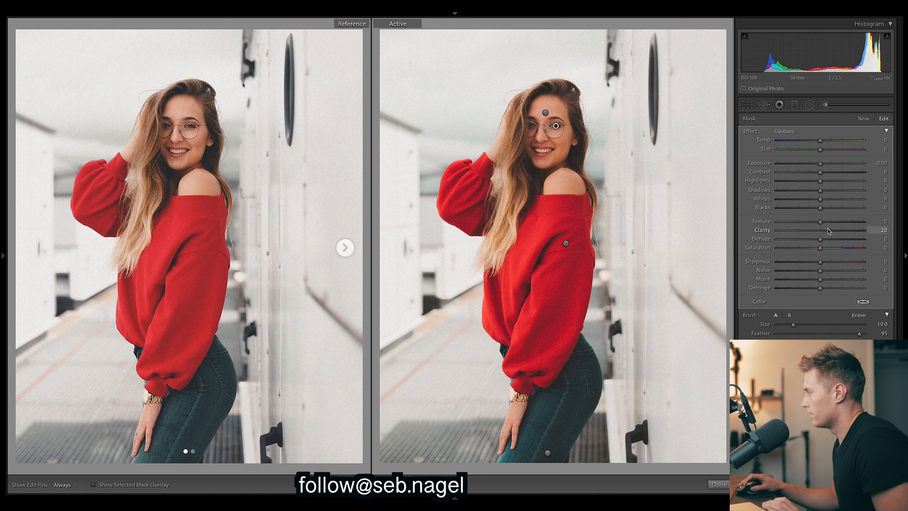
{"action": "left_click_drag", "start_coordinate": [827, 229], "coordinate": [831, 229]}
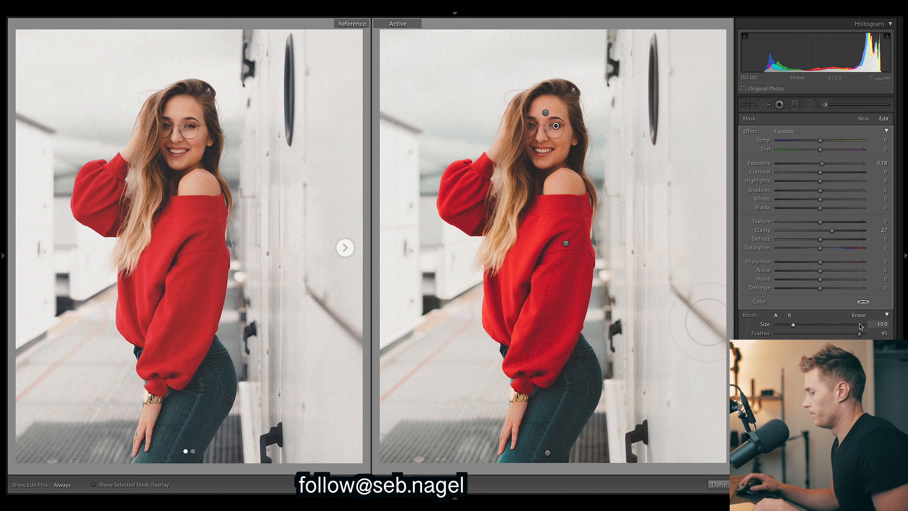
Raise the shadows of the brush mask pinned on the sweater to 16 and finish the brush editing
{"action": "left_click", "coordinate": [565, 243]}
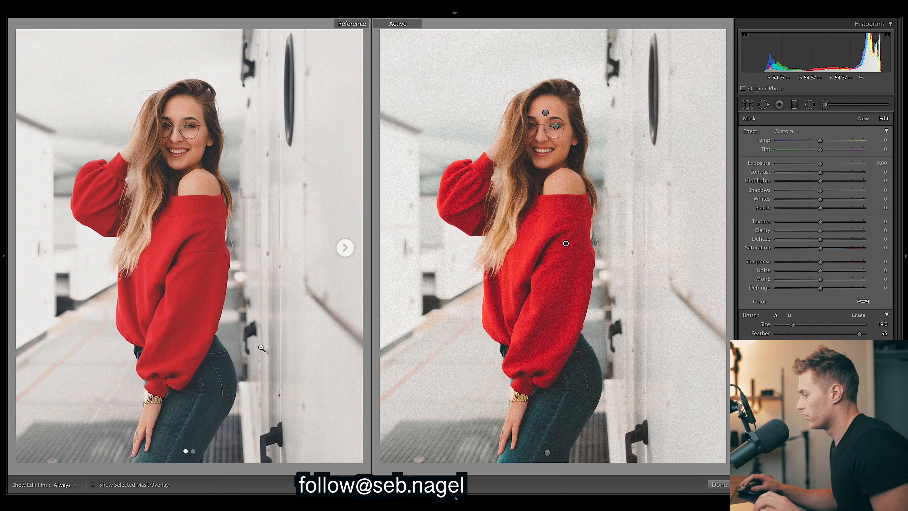
{"action": "mouse_move", "coordinate": [821, 191]}
{"action": "left_mouse_down"}
{"action": "mouse_move", "coordinate": [851, 193]}
{"action": "mouse_move", "coordinate": [829, 193]}
{"action": "left_mouse_up"}
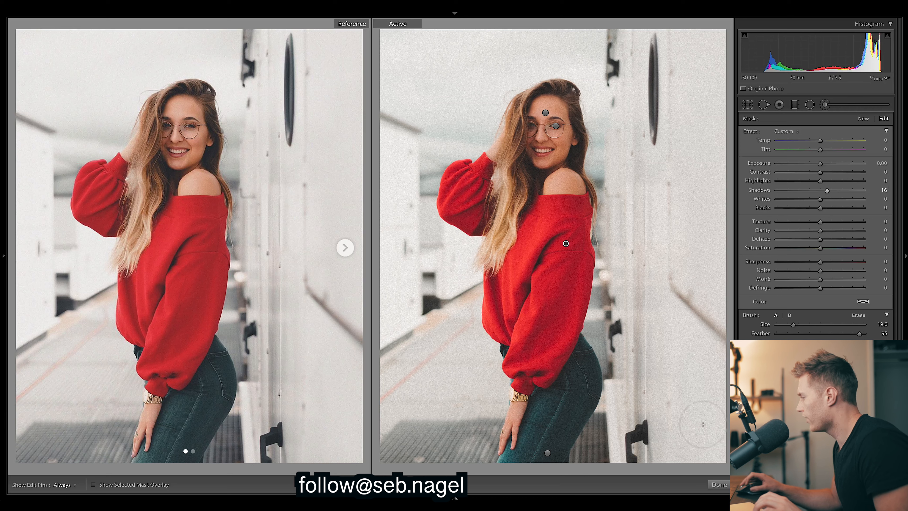
{"action": "left_click", "coordinate": [719, 484]}
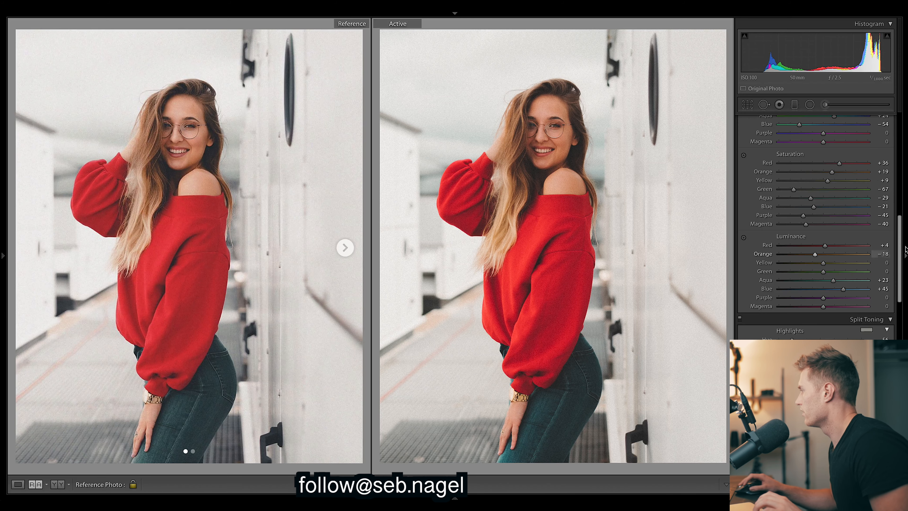
Set the overall vibrance to +4 and the overall saturation to −14
{"action": "left_click_drag", "start_coordinate": [899, 234], "coordinate": [889, 163]}
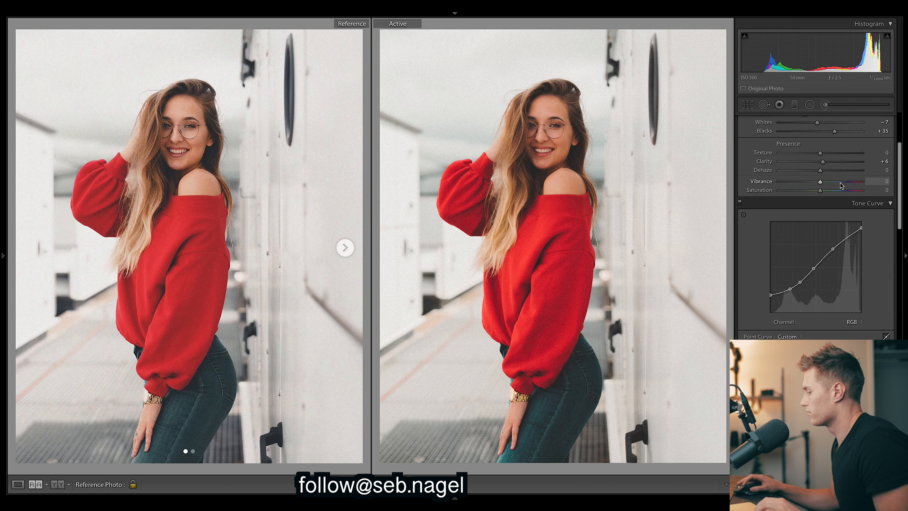
{"action": "left_click_drag", "start_coordinate": [813, 194], "coordinate": [810, 194]}
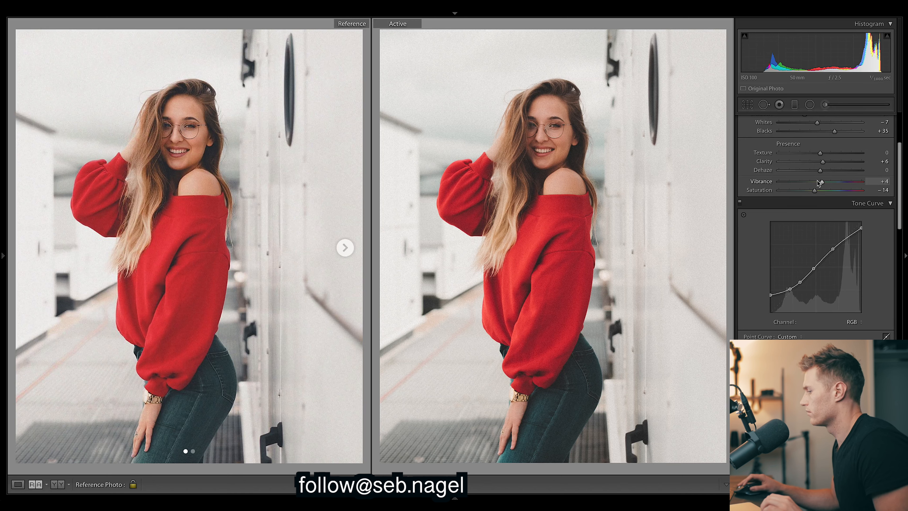
Set the exposure of the brush mask pinned at the lower edge of the jeans to 0.50 and finish the brush editing
{"action": "key", "text": "k"}
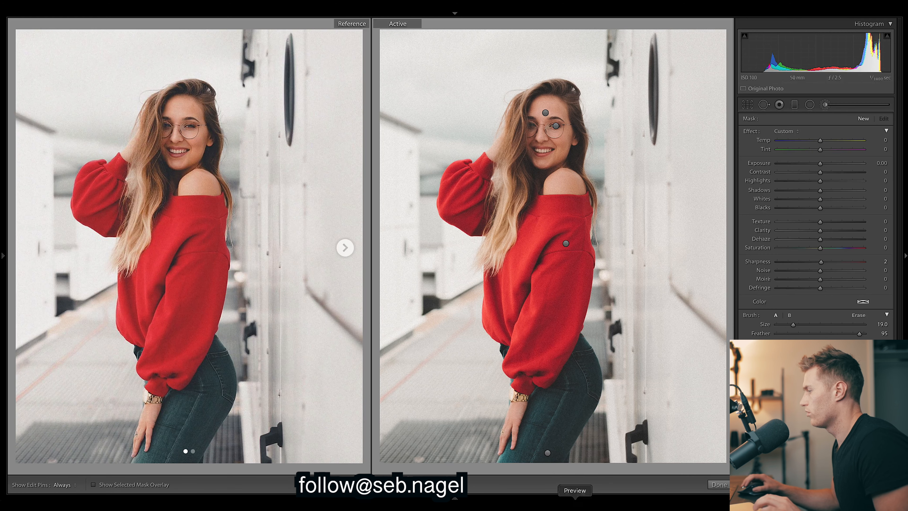
{"action": "left_click", "coordinate": [547, 452]}
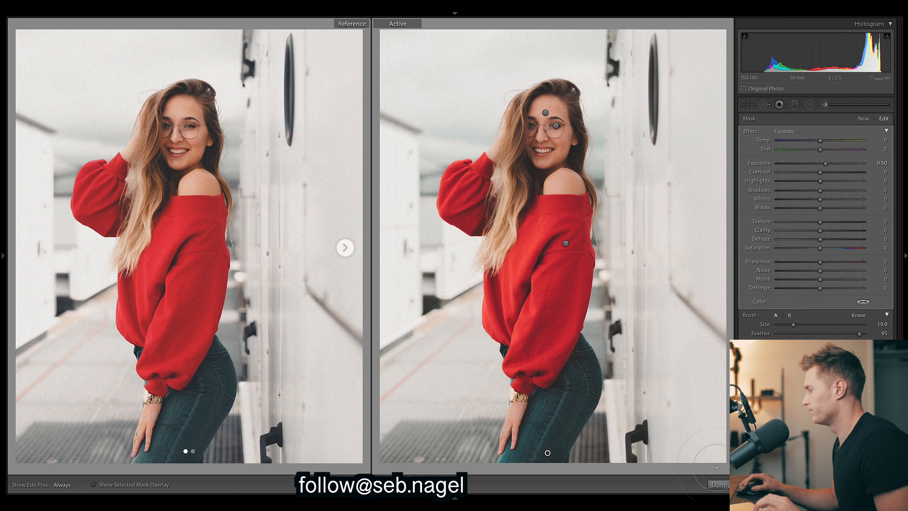
{"action": "left_click", "coordinate": [717, 484]}
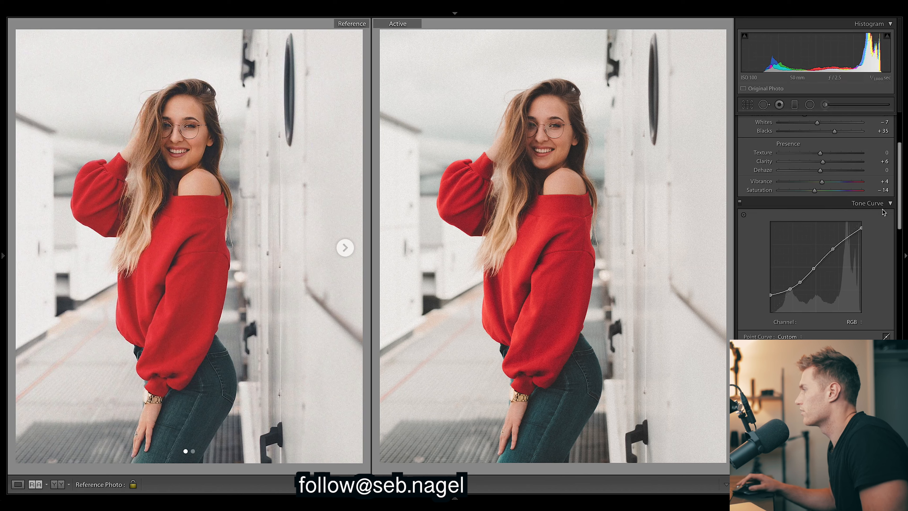
Try a color saturation of +100 for Aqua and −100 for Blue, and undo both changes
{"action": "left_click_drag", "start_coordinate": [900, 169], "coordinate": [907, 242]}
{"action": "scroll", "coordinate": [907, 242], "scroll_direction": "up", "scroll_amount": 4}
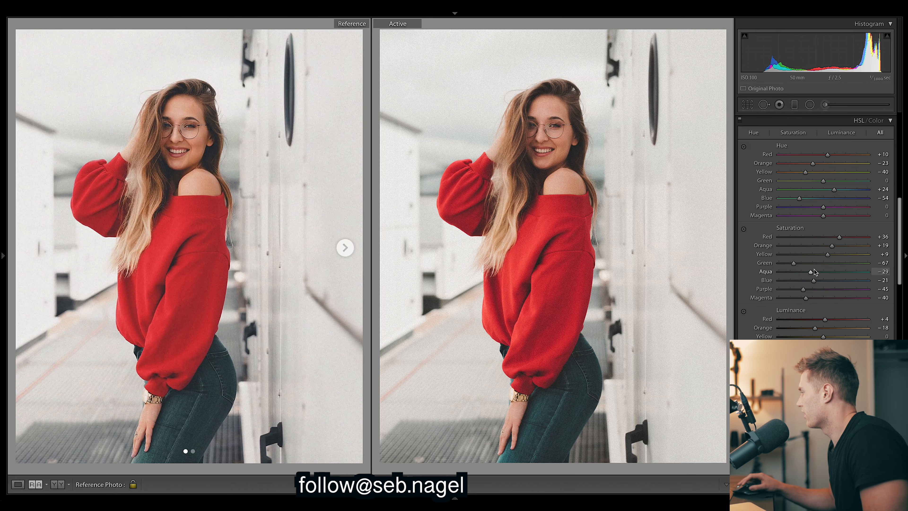
{"action": "left_click_drag", "start_coordinate": [833, 276], "coordinate": [776, 273]}
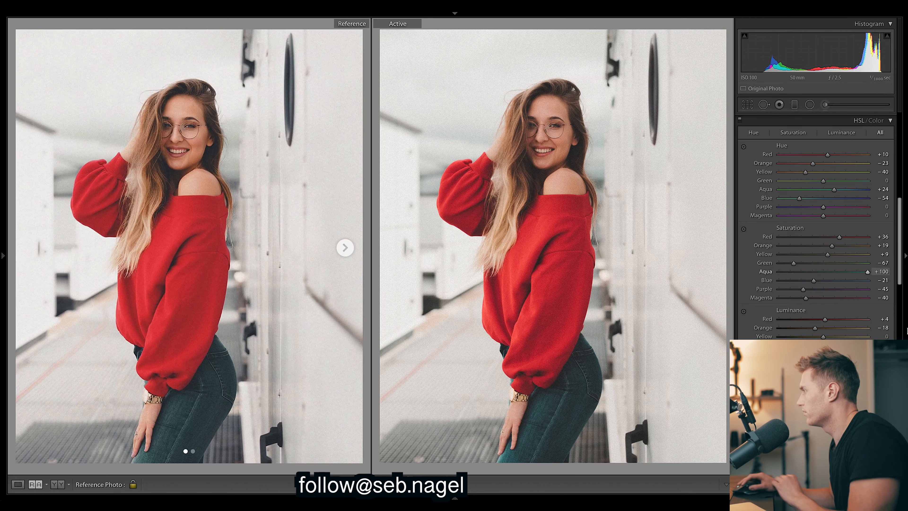
{"action": "key", "text": "ctrl+z"}
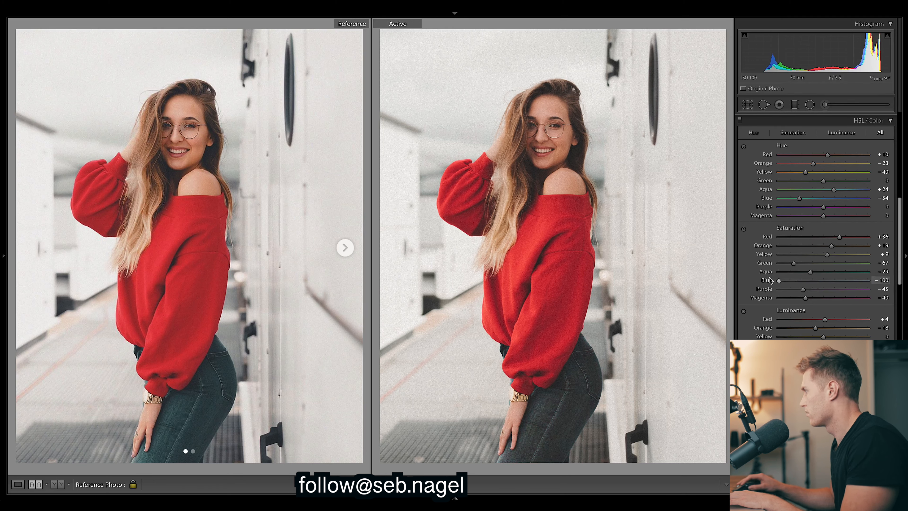
{"action": "key", "text": "ctrl+z"}
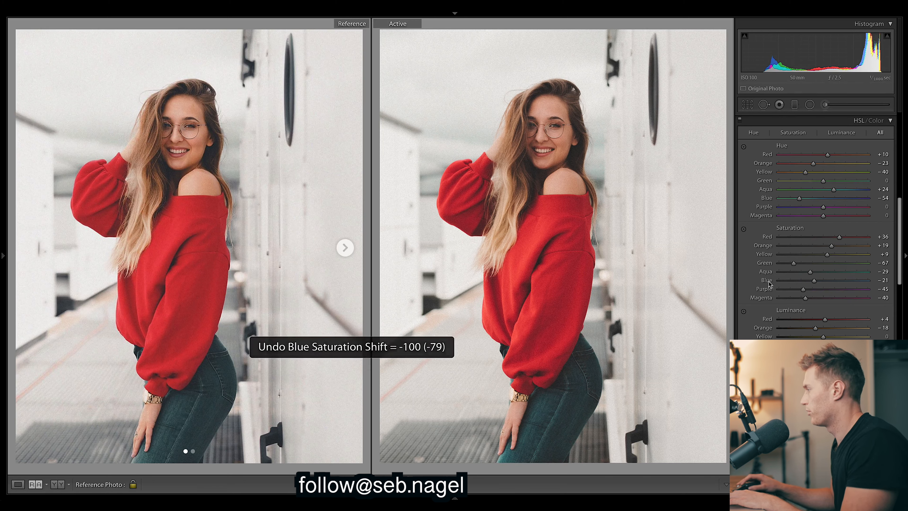
Set the Blue saturation to −38 and the Blue hue to −49
{"action": "left_click_drag", "start_coordinate": [813, 281], "coordinate": [805, 282]}
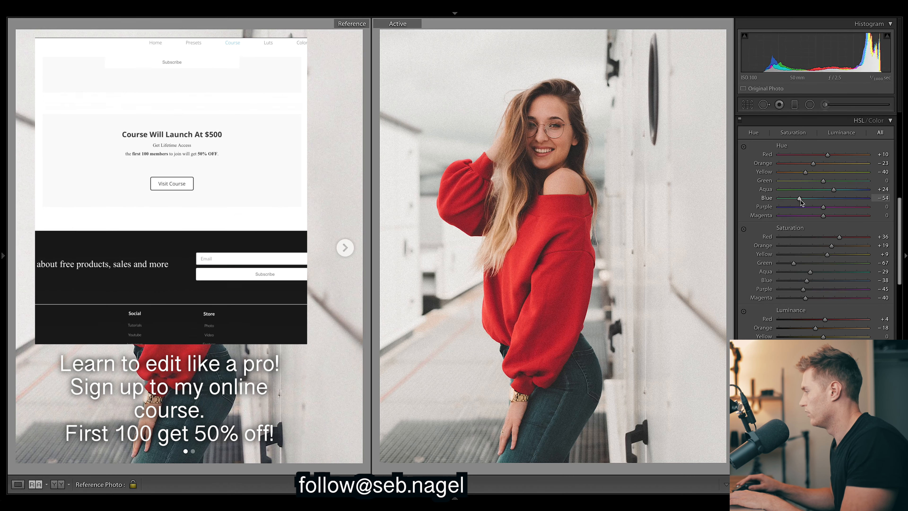
{"action": "left_click_drag", "start_coordinate": [801, 200], "coordinate": [801, 201]}
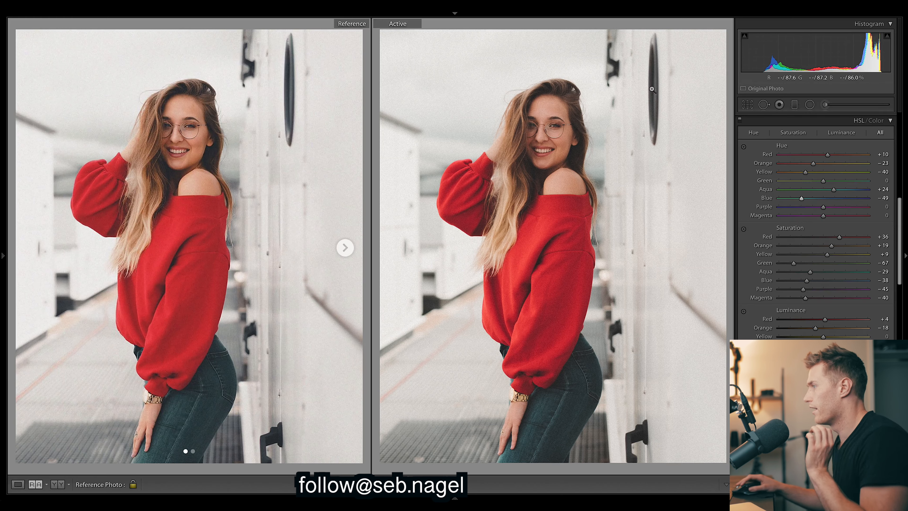
Apply a radial filter around the woman's head and shoulders with exposure 0.23 and contrast 15
{"action": "left_click", "coordinate": [810, 105]}
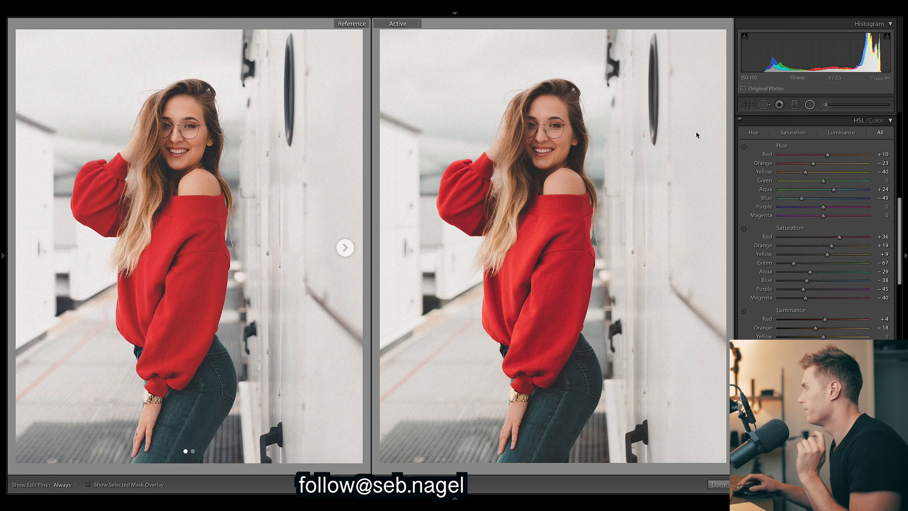
{"action": "left_click", "coordinate": [542, 144]}
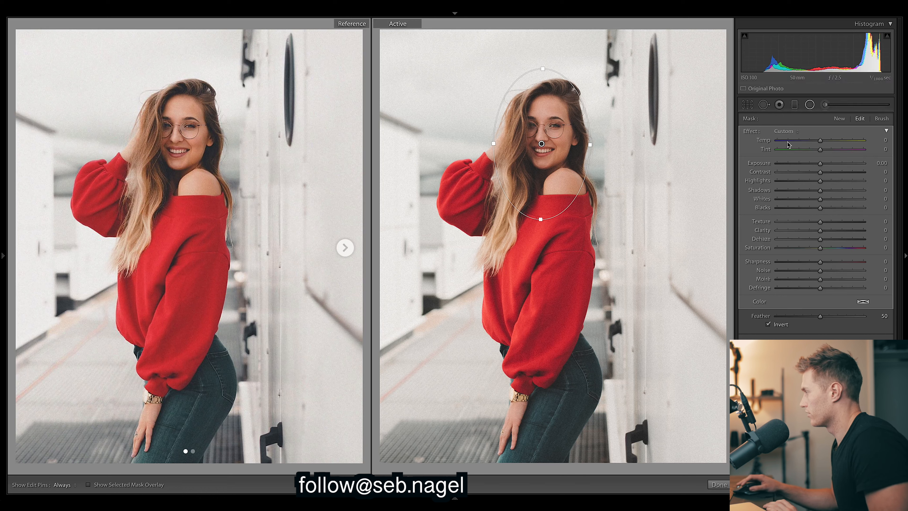
{"action": "left_click_drag", "start_coordinate": [820, 164], "coordinate": [823, 165]}
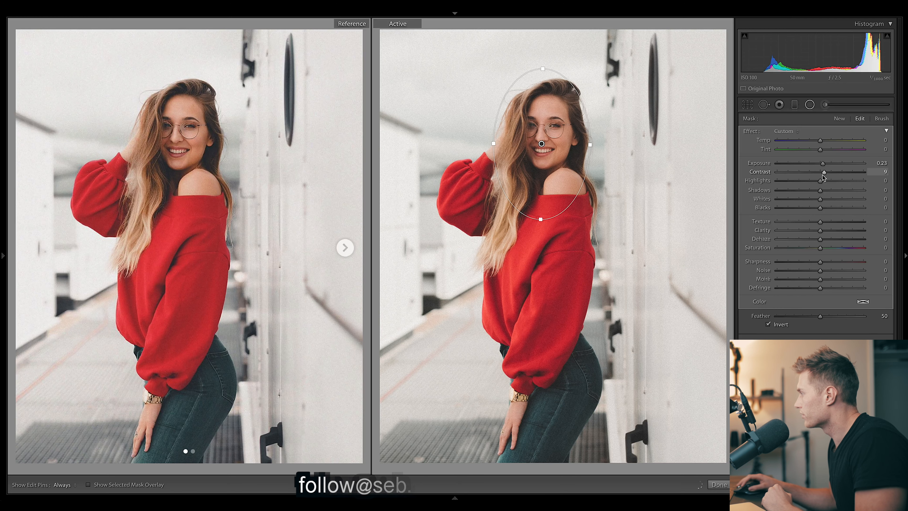
{"action": "left_click_drag", "start_coordinate": [819, 174], "coordinate": [822, 175]}
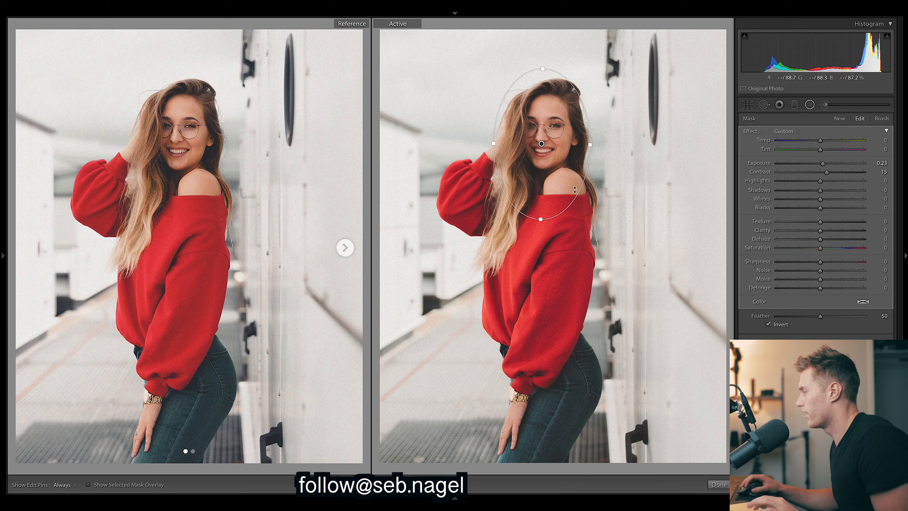
{"action": "left_click", "coordinate": [723, 484]}
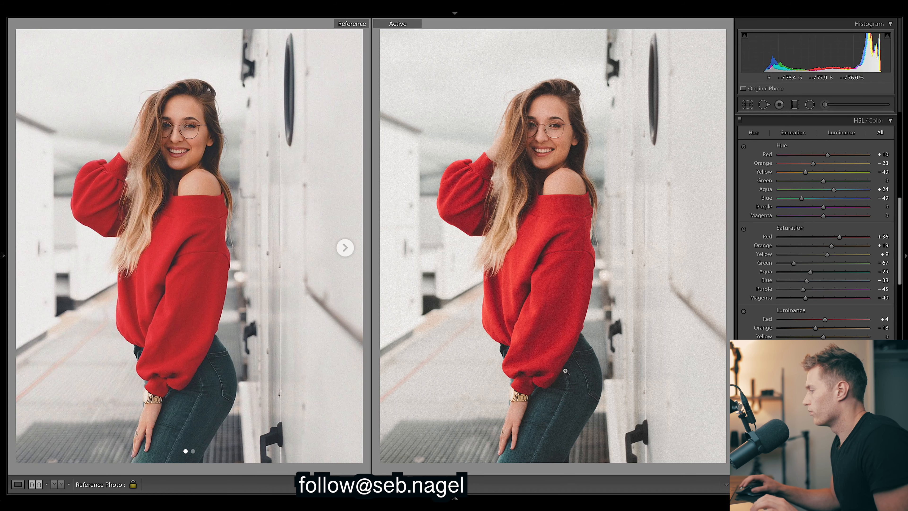
Show the filmstrip and alternate the active photo between the published screenshot and the edited raw file to compare them
{"action": "left_click", "coordinate": [455, 498]}
{"action": "key", "text": "t"}
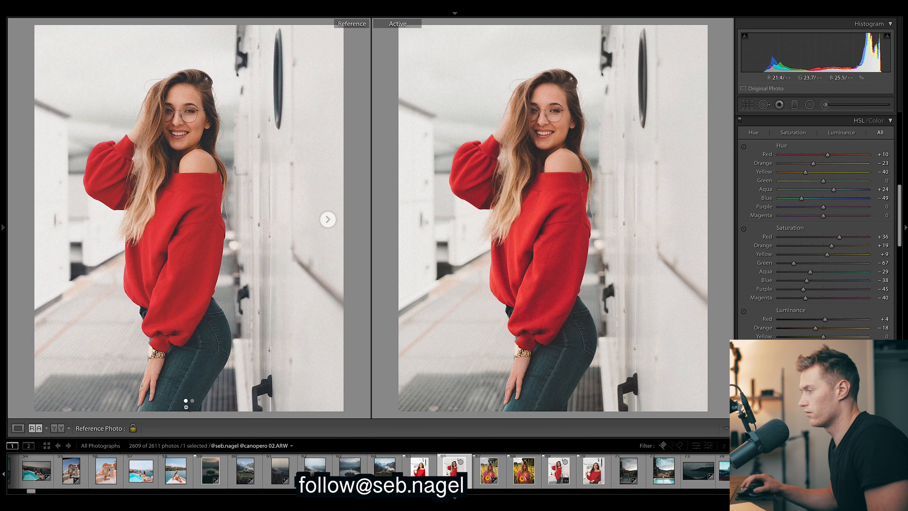
{"action": "left_click", "coordinate": [558, 476]}
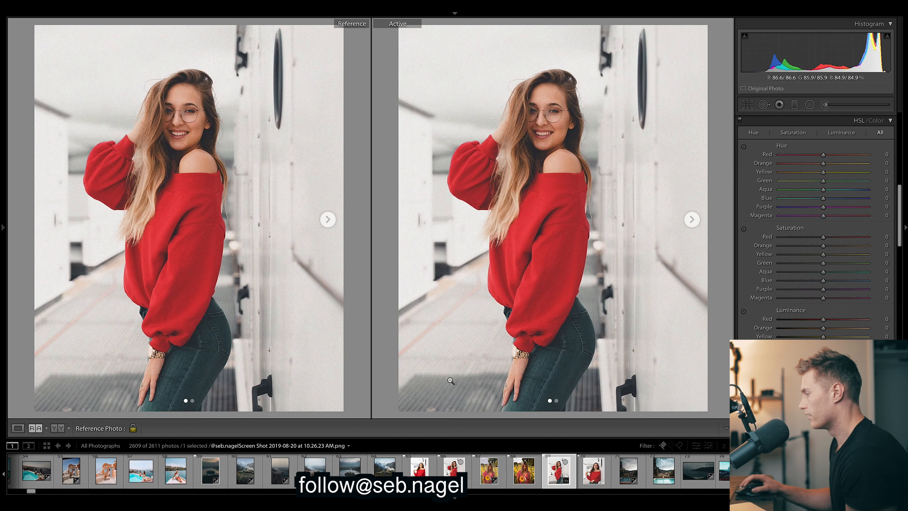
{"action": "left_click", "coordinate": [453, 472]}
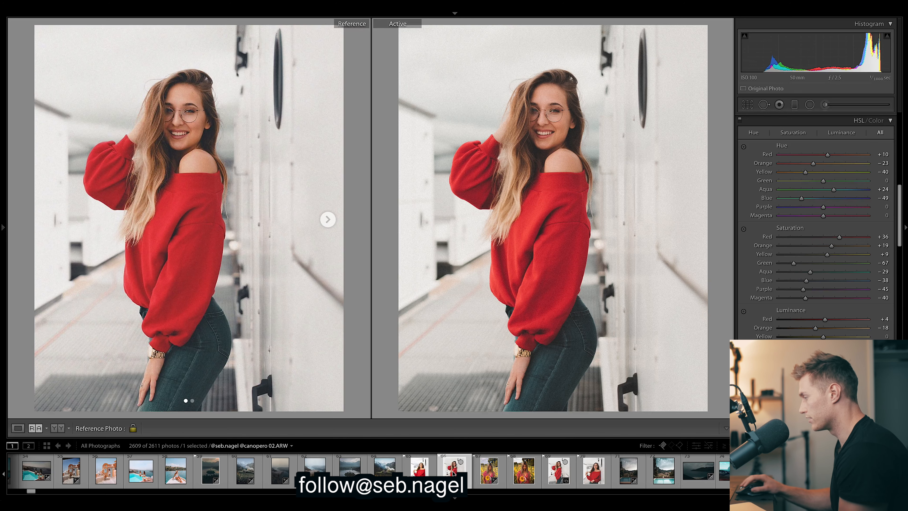
{"action": "left_click", "coordinate": [560, 472]}
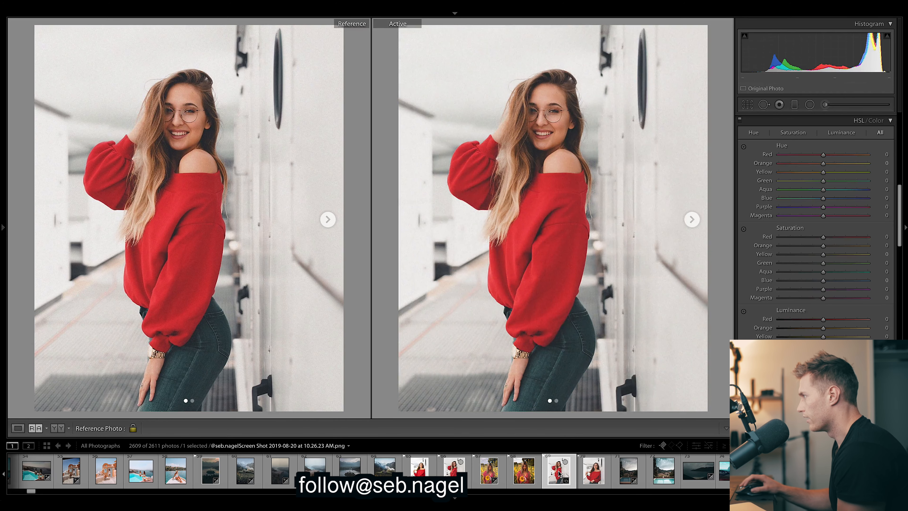
{"action": "left_click", "coordinate": [455, 469]}
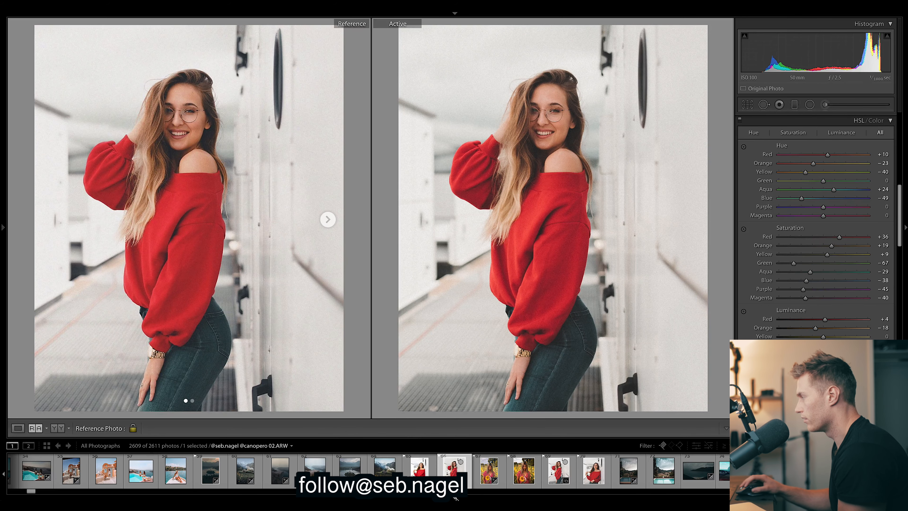
Hide the filmstrip and compare the edited red-sweater portrait with its unedited version repeatedly beside the reference photo
{"action": "key", "text": "F6"}
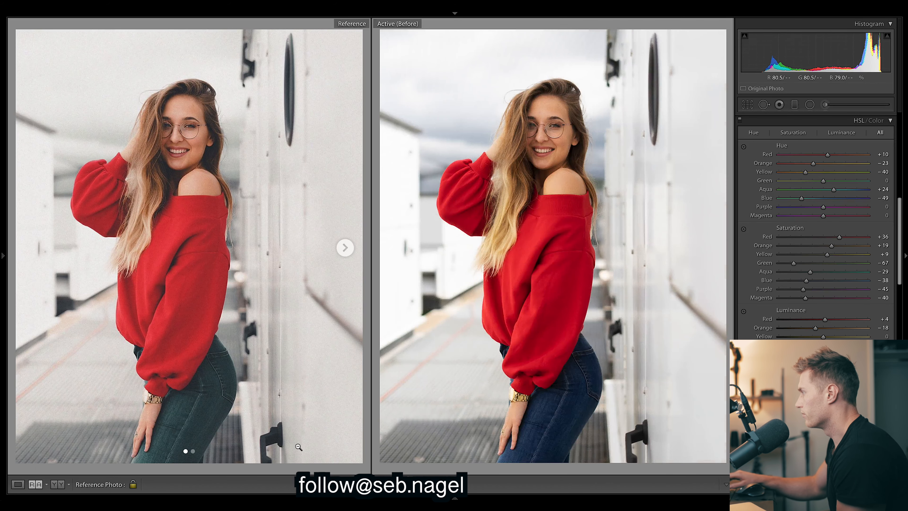
{"action": "key", "text": "backslash"}
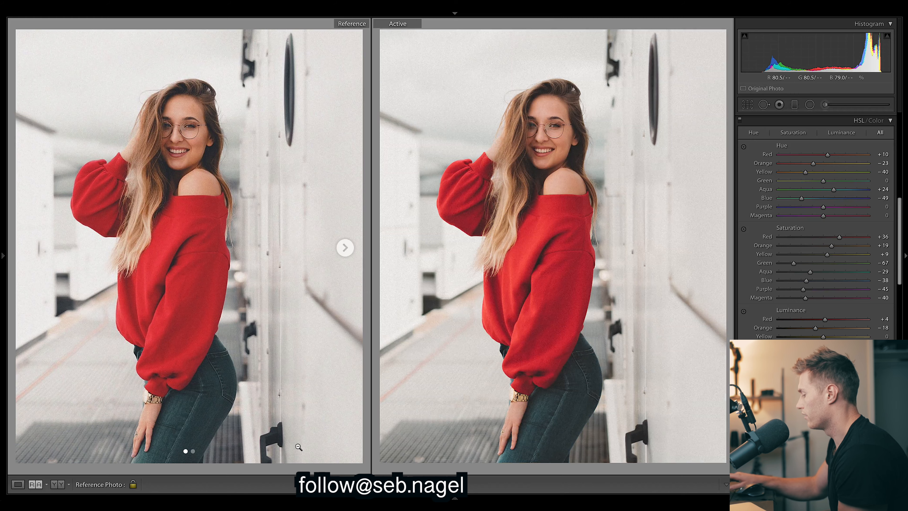
{"action": "key", "text": "backslash"}
{"action": "key", "text": "backslash"}
{"action": "key", "text": "backslash"}
{"action": "key", "text": "backslash"}
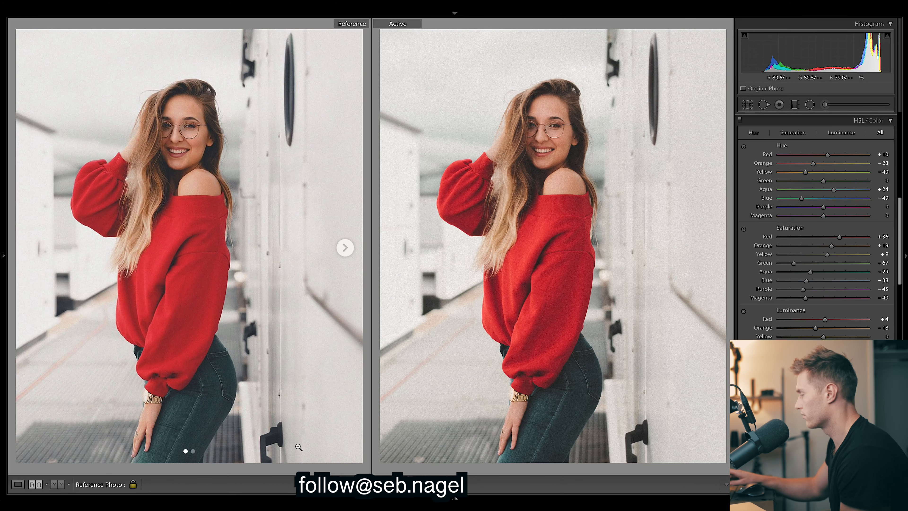
{"action": "key", "text": "backslash"}
{"action": "key", "text": "backslash"}
{"action": "key", "text": "backslash"}
{"action": "key", "text": "backslash"}
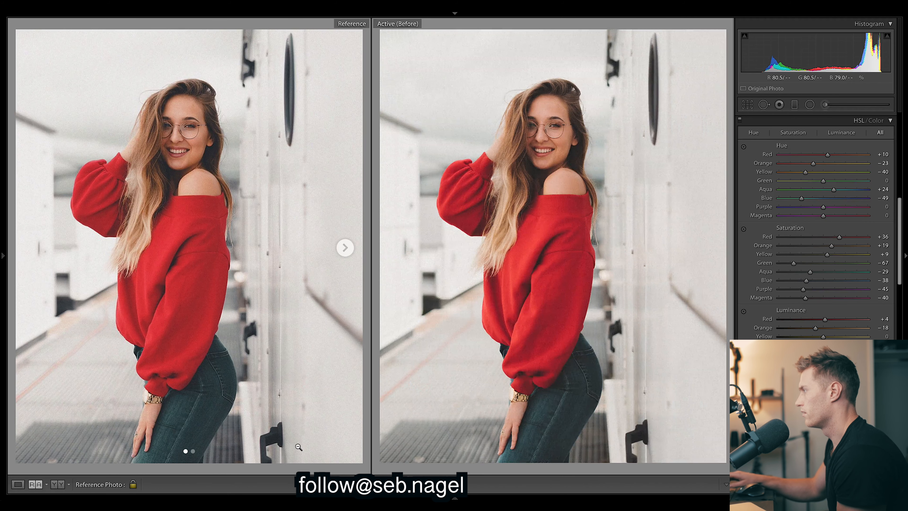
{"action": "key", "text": "backslash"}
{"action": "key", "text": "backslash"}
{"action": "key", "text": "backslash"}
{"action": "key", "text": "backslash"}
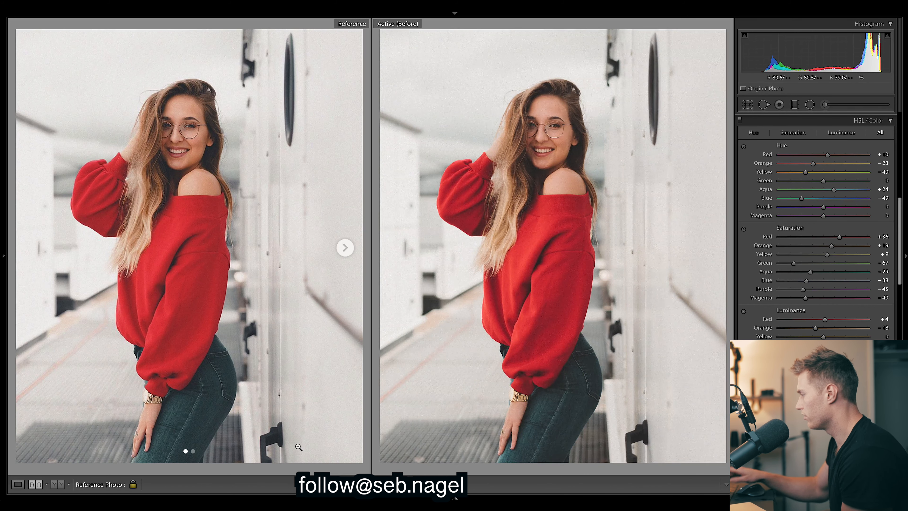
{"action": "key", "text": "backslash"}
{"action": "key", "text": "backslash"}
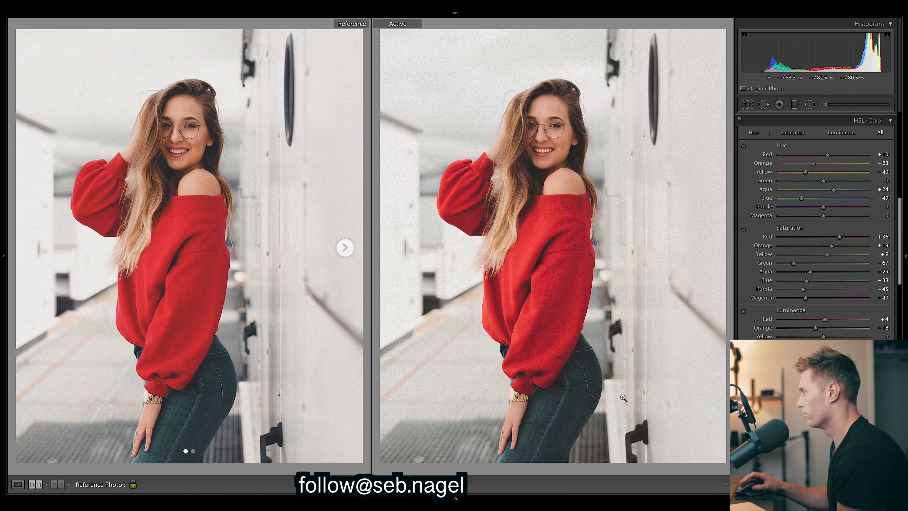
Copy the edited portrait's develop settings and paste them onto the unedited red-sweater portrait where the woman holds her hair
{"action": "right_click", "coordinate": [542, 162]}
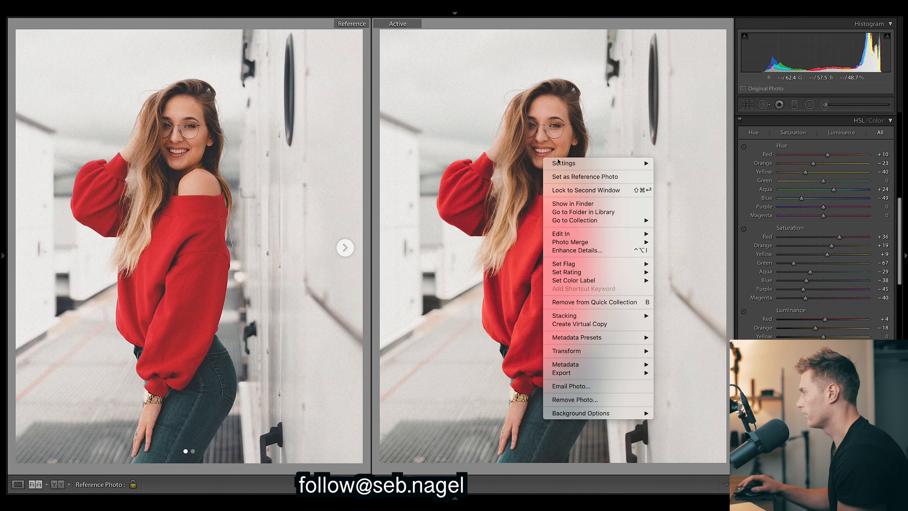
{"action": "mouse_move", "coordinate": [629, 163]}
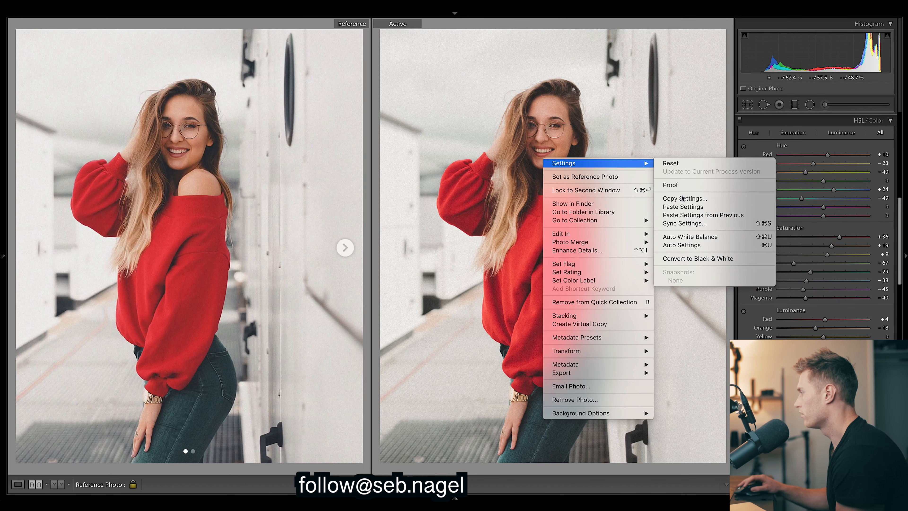
{"action": "left_click", "coordinate": [682, 198]}
{"action": "left_click", "coordinate": [492, 200]}
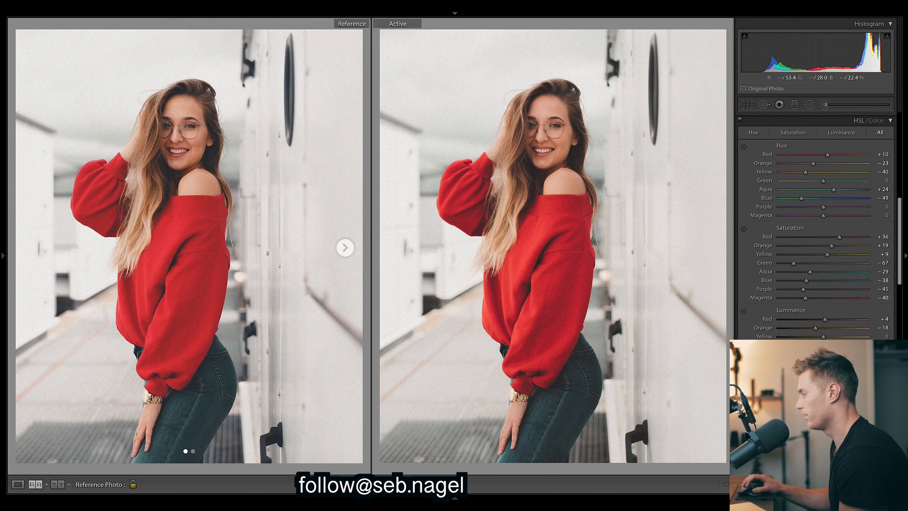
{"action": "mouse_move", "coordinate": [460, 497]}
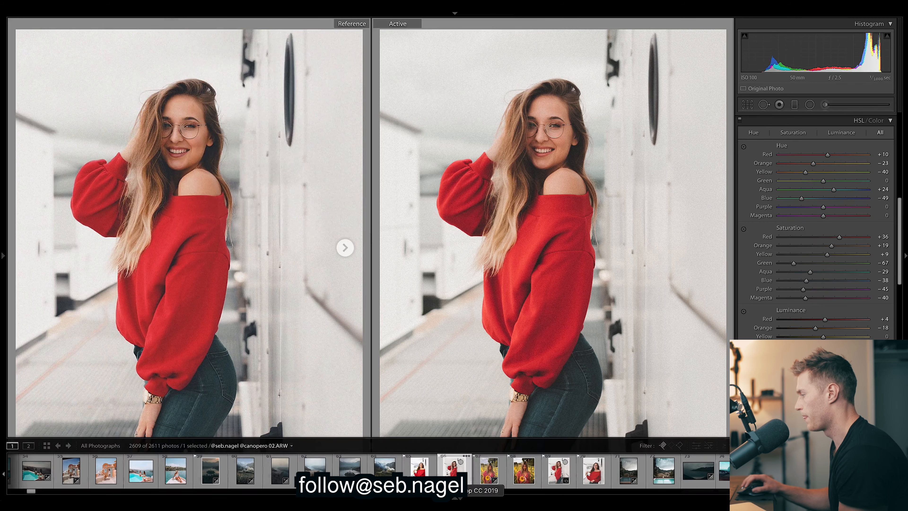
{"action": "left_click", "coordinate": [421, 466]}
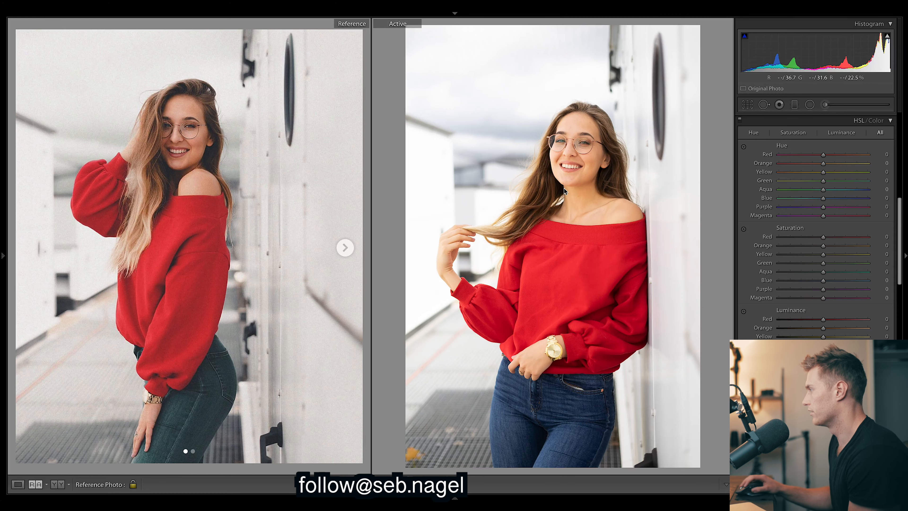
{"action": "right_click", "coordinate": [565, 190]}
{"action": "mouse_move", "coordinate": [585, 193]}
{"action": "left_click", "coordinate": [712, 238]}
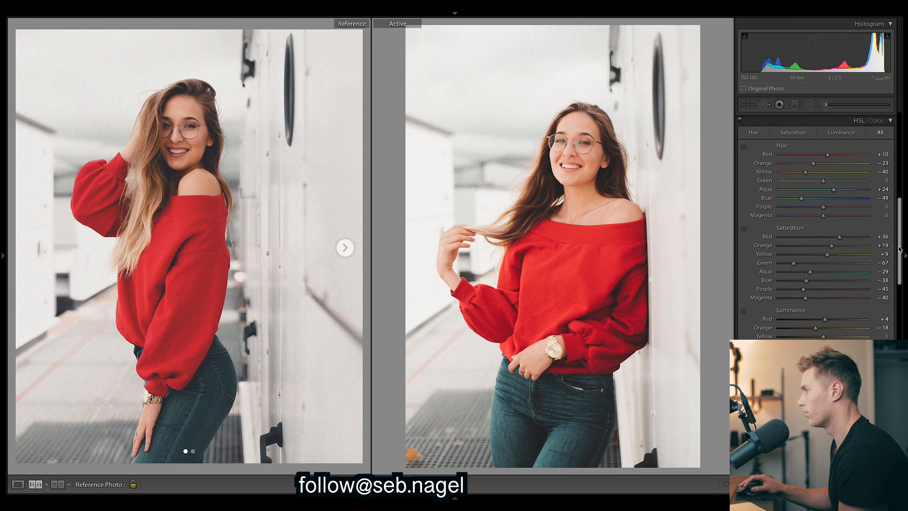
Set the second portrait's exposure to −0.50, contrast to −41, highlights to −66, shadows to −3 and blacks to +8
{"action": "left_click_drag", "start_coordinate": [898, 246], "coordinate": [898, 162]}
{"action": "left_click_drag", "start_coordinate": [820, 204], "coordinate": [817, 204]}
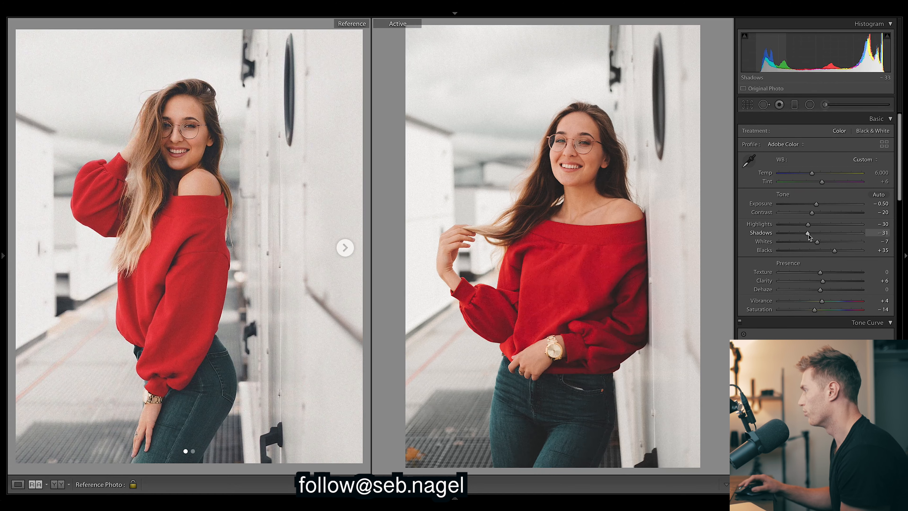
{"action": "left_click_drag", "start_coordinate": [810, 236], "coordinate": [792, 225]}
{"action": "left_click_drag", "start_coordinate": [835, 250], "coordinate": [821, 251]}
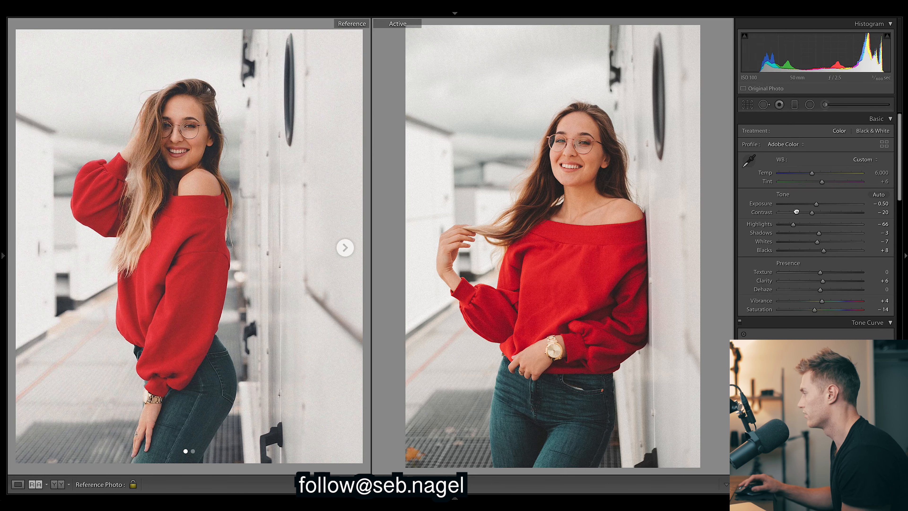
{"action": "left_click_drag", "start_coordinate": [811, 213], "coordinate": [805, 214]}
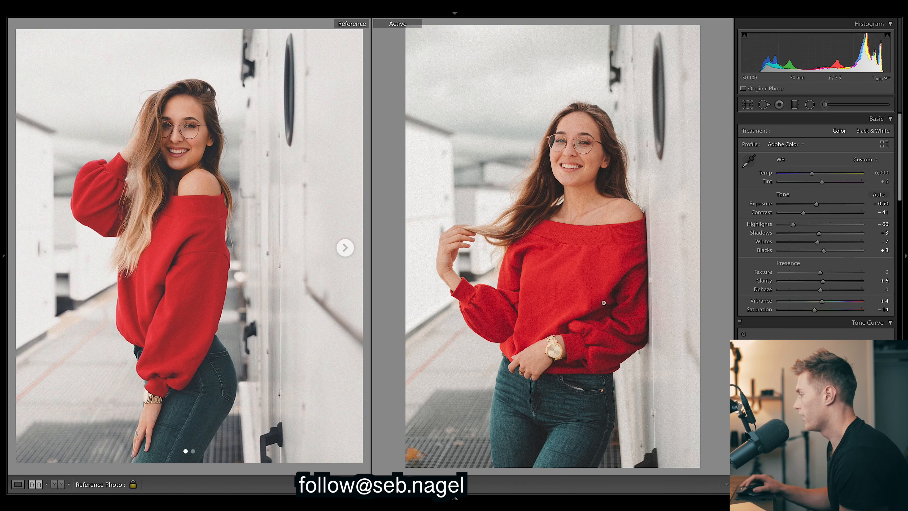
Brighten the woman's red sweater with an adjustment brush of size 25 and exposure 0.31
{"action": "left_click", "coordinate": [825, 105]}
{"action": "scroll", "coordinate": [598, 270], "scroll_direction": "up", "scroll_amount": 4}
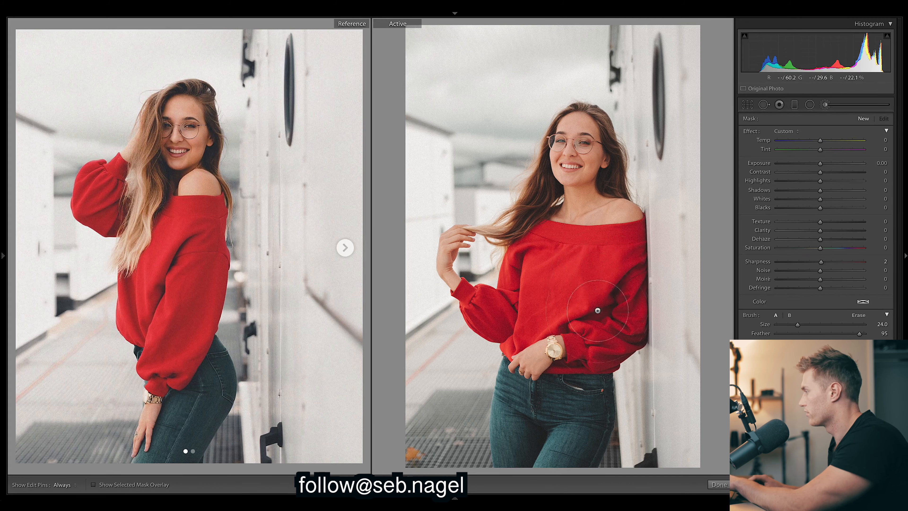
{"action": "left_click_drag", "start_coordinate": [608, 246], "coordinate": [538, 313]}
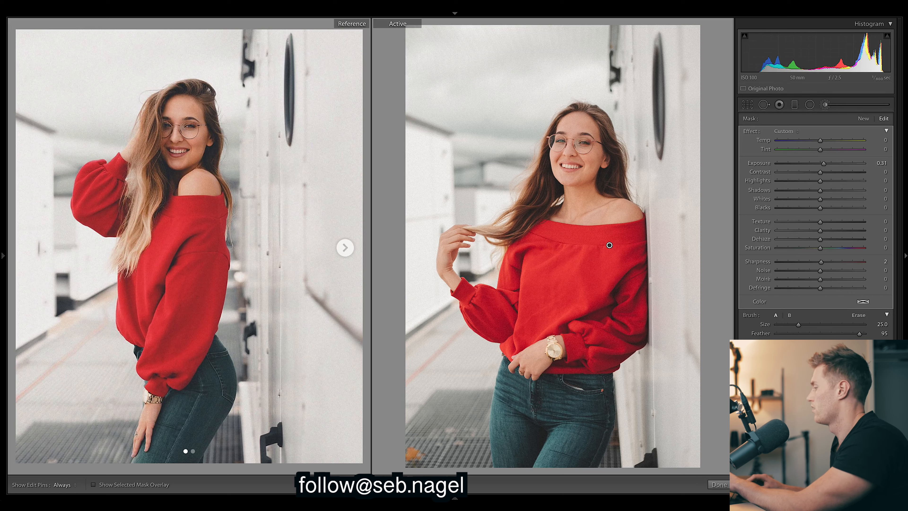
{"action": "left_click", "coordinate": [716, 486]}
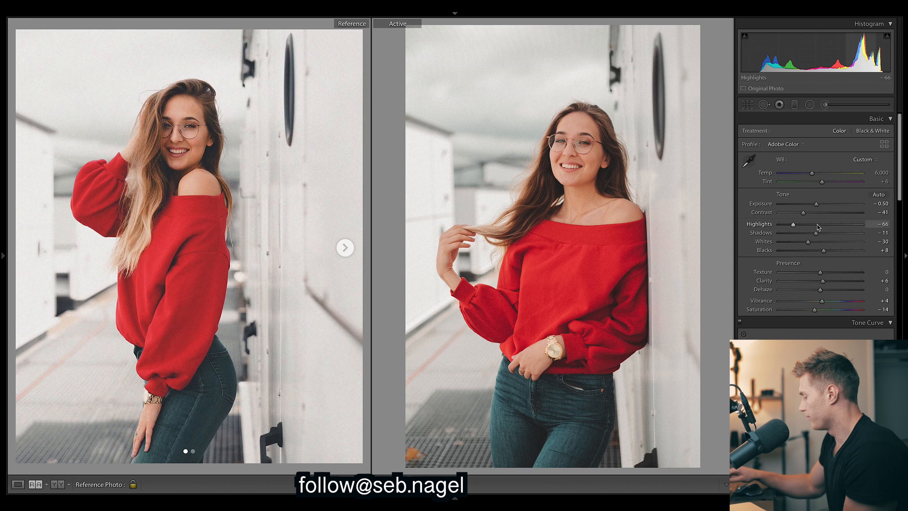
Compare the second portrait with its unedited version and make the first red-sweater portrait active again
{"action": "key", "text": "backslash"}
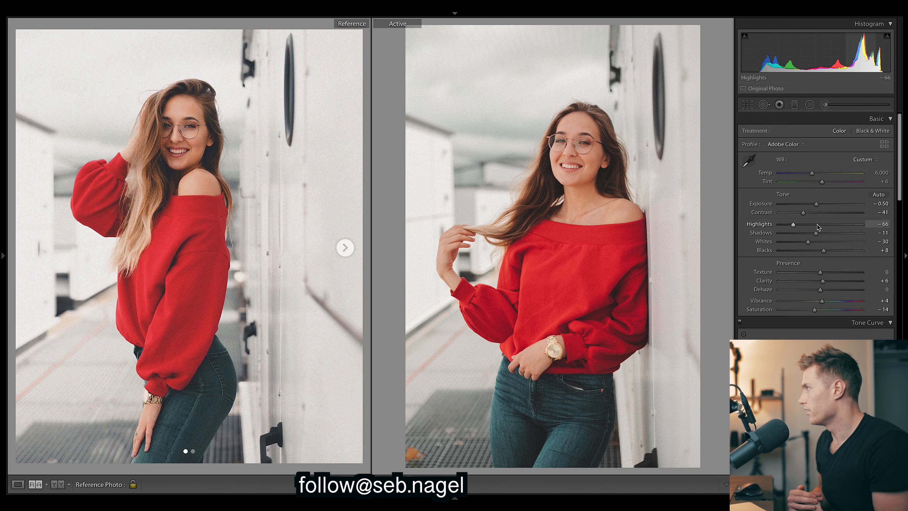
{"action": "mouse_move", "coordinate": [482, 495]}
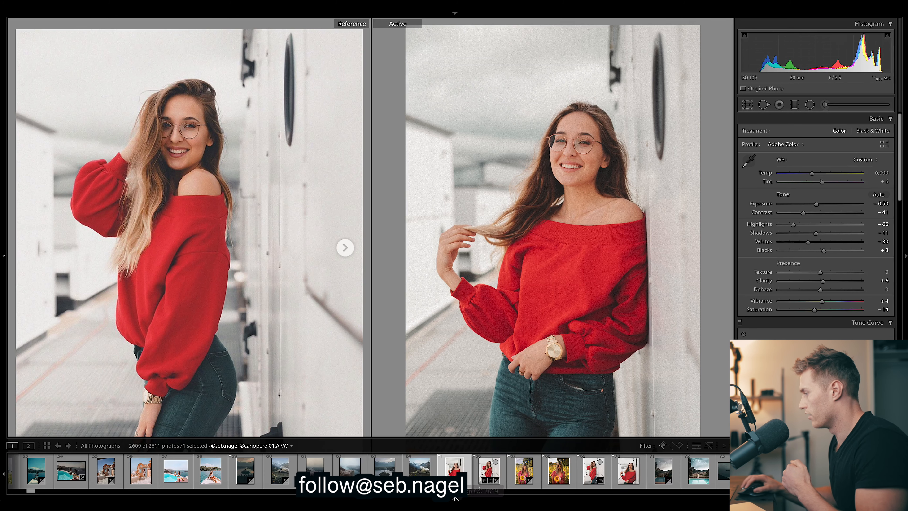
{"action": "left_click", "coordinate": [483, 472]}
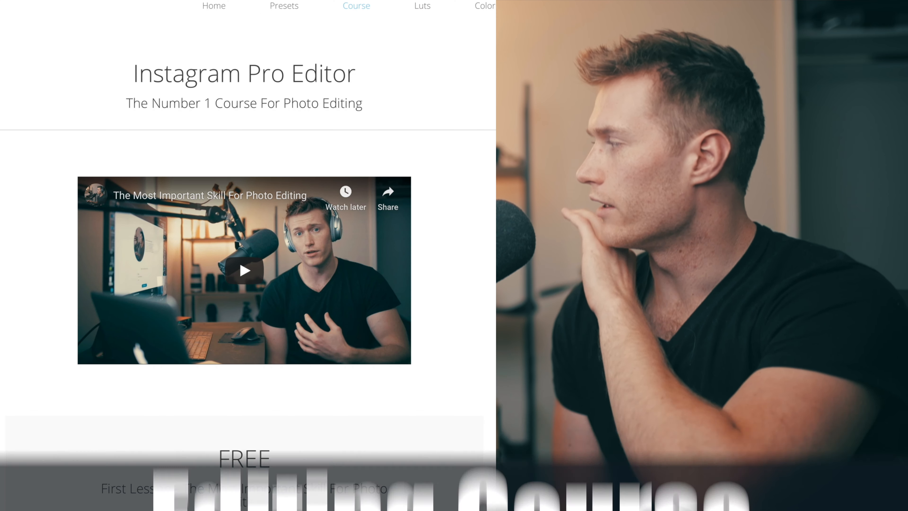
Review the Instagram Pro Editor course web page, covering its offer, example images and full curriculum
{"action": "scroll", "coordinate": [245, 270], "scroll_direction": "down", "scroll_amount": 10}
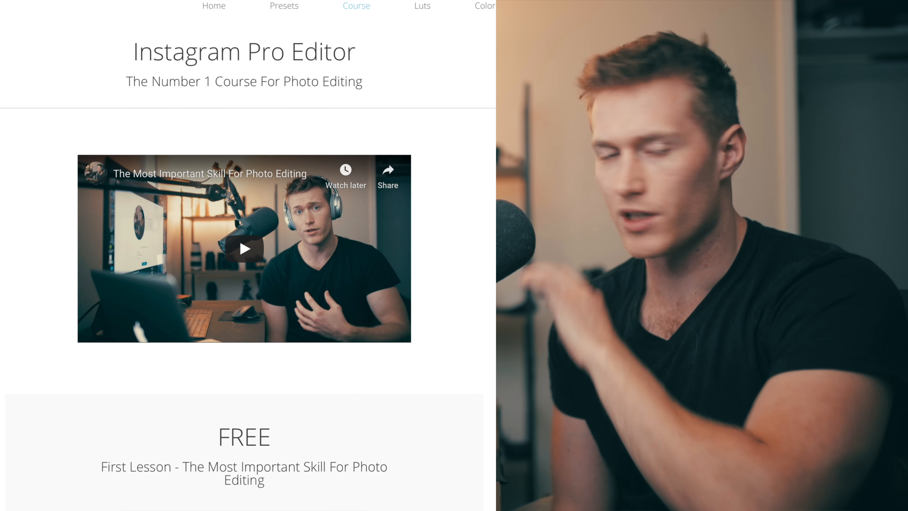
{"action": "scroll", "coordinate": [244, 271], "scroll_direction": "down", "scroll_amount": 4}
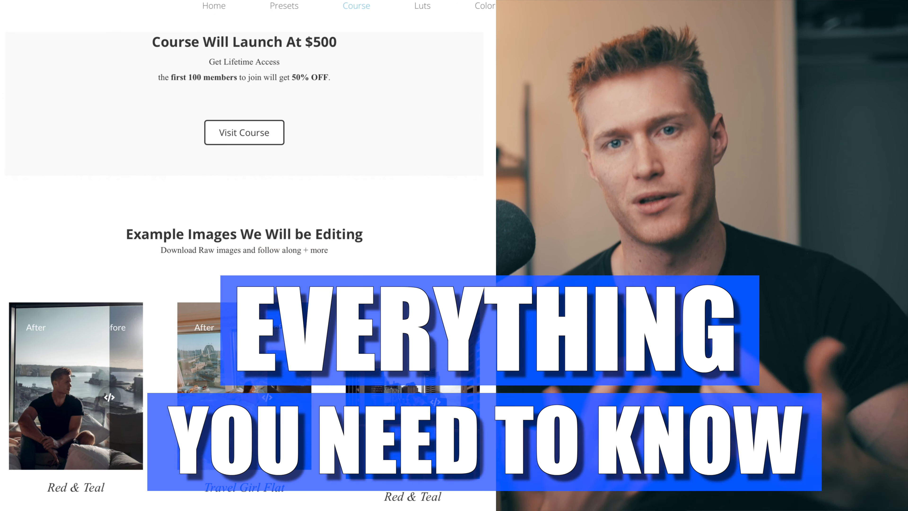
{"action": "scroll", "coordinate": [245, 270], "scroll_direction": "down", "scroll_amount": 6}
{"action": "scroll", "coordinate": [244, 271], "scroll_direction": "down", "scroll_amount": 7}
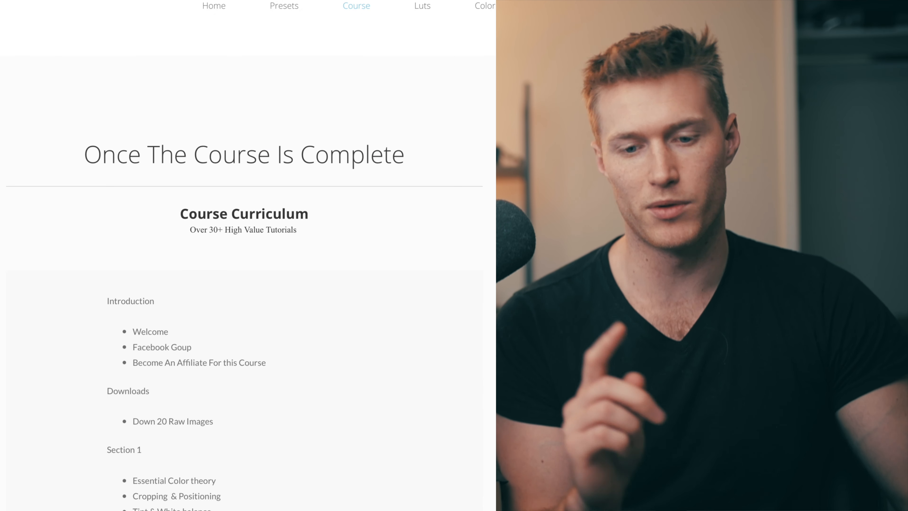
{"action": "scroll", "coordinate": [245, 271], "scroll_direction": "down", "scroll_amount": 4}
{"action": "scroll", "coordinate": [244, 270], "scroll_direction": "down", "scroll_amount": 15}
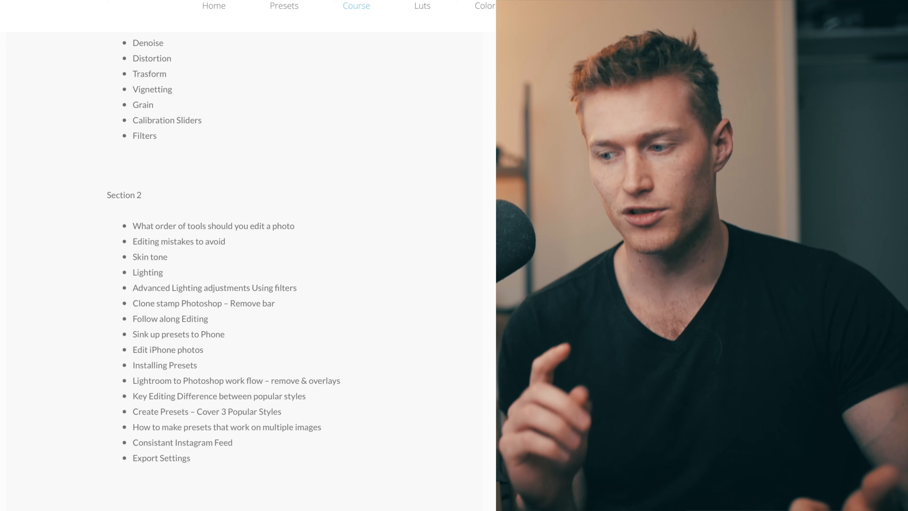
{"action": "scroll", "coordinate": [245, 271], "scroll_direction": "down", "scroll_amount": 7}
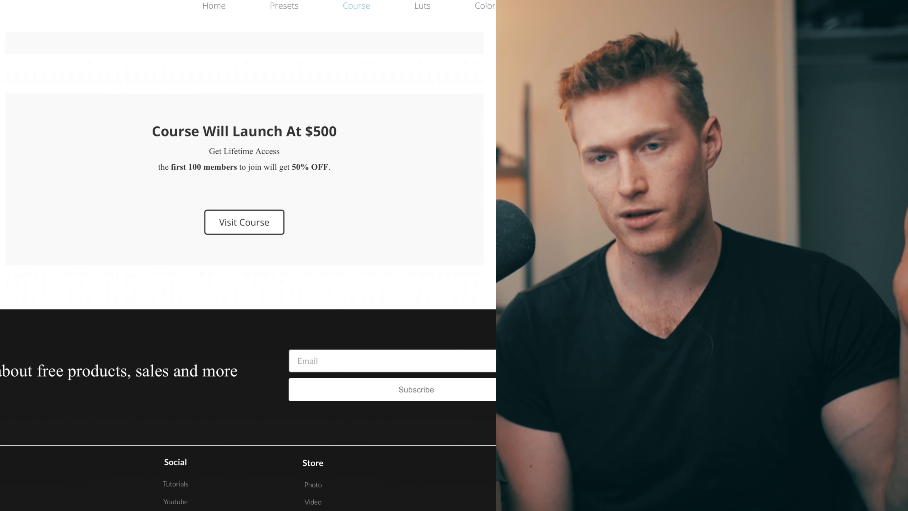